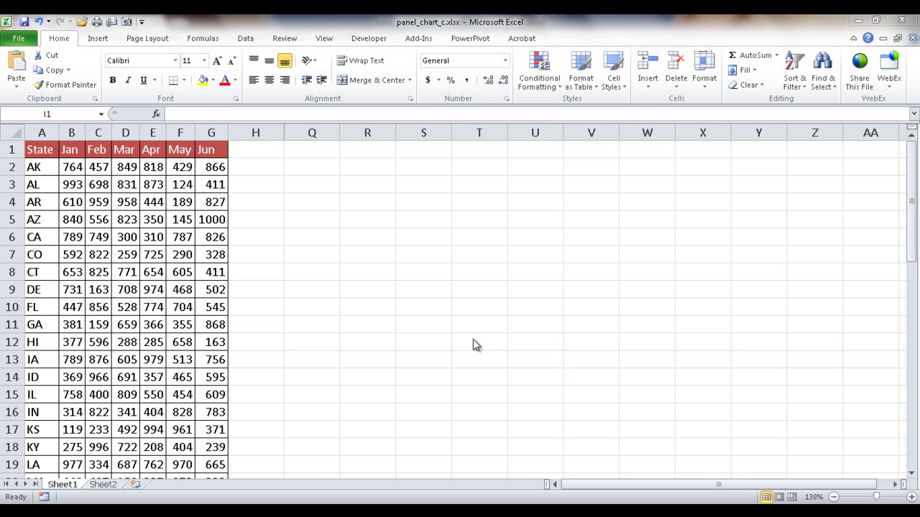
Unhide columns I to P on Sheet1 to bring back the line chart of all states.
{"action": "key", "text": "ctrl+space"}
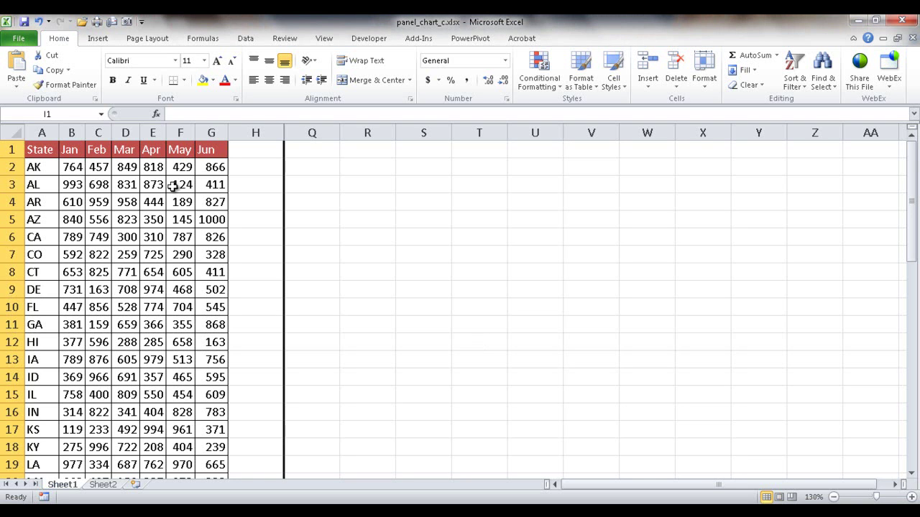
{"action": "key", "text": "ctrl+shift+0"}
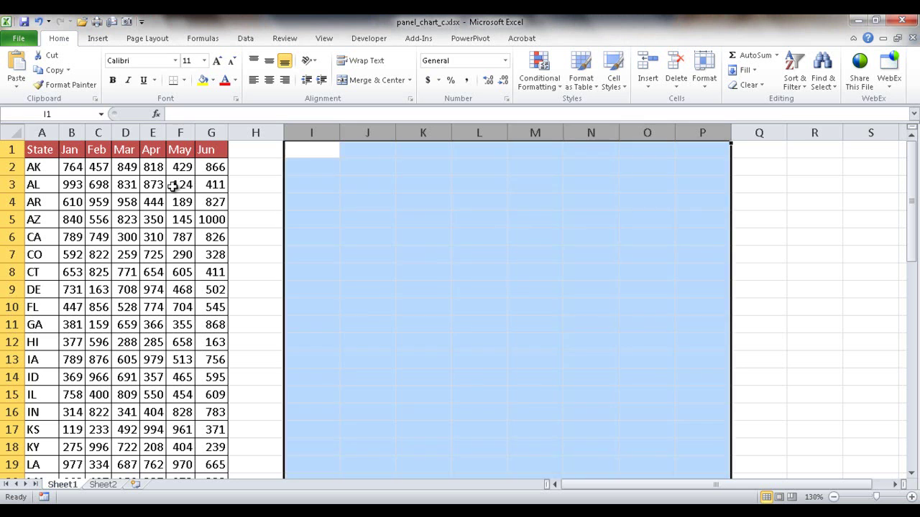
{"action": "left_click", "coordinate": [471, 276]}
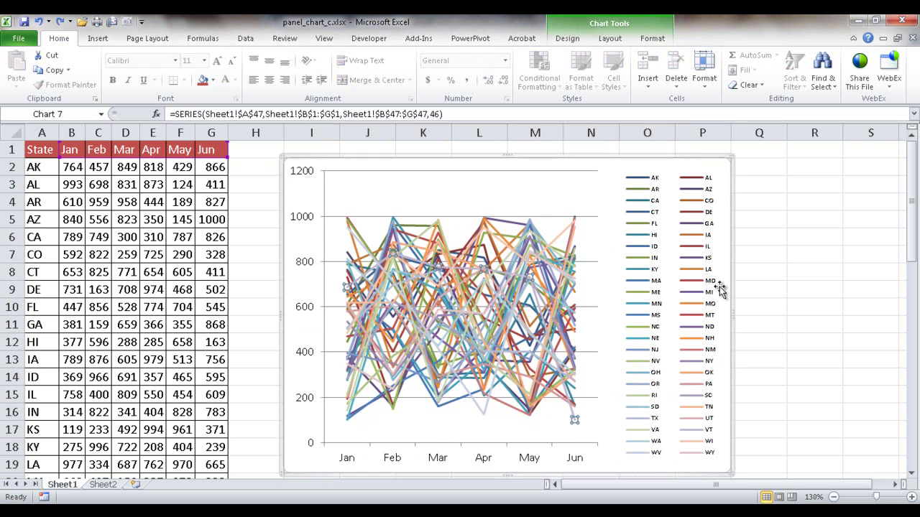
{"action": "left_click", "coordinate": [819, 286]}
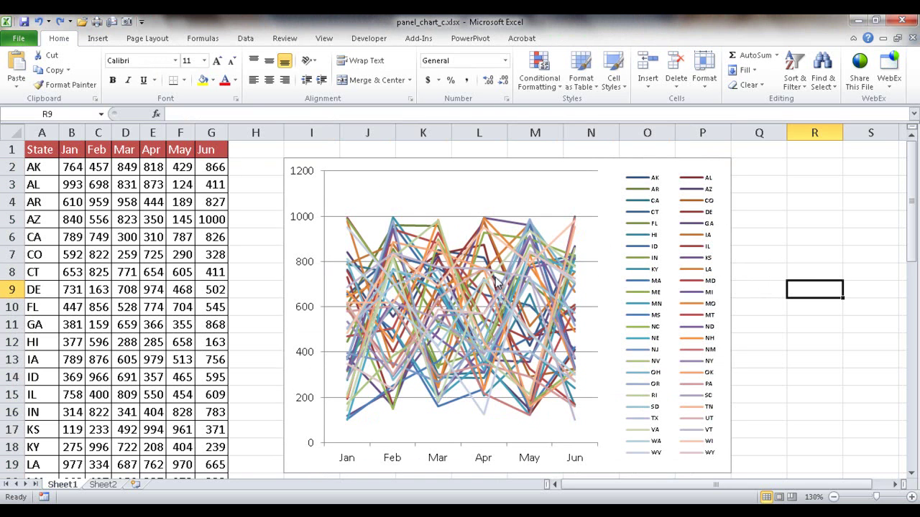
{"action": "mouse_move", "coordinate": [411, 334]}
{"action": "mouse_move", "coordinate": [426, 296]}
Examine the panel chart on Sheet2, scrolling its five state charts from AK to WY and back, along with its source tables.
{"action": "left_click", "coordinate": [103, 485]}
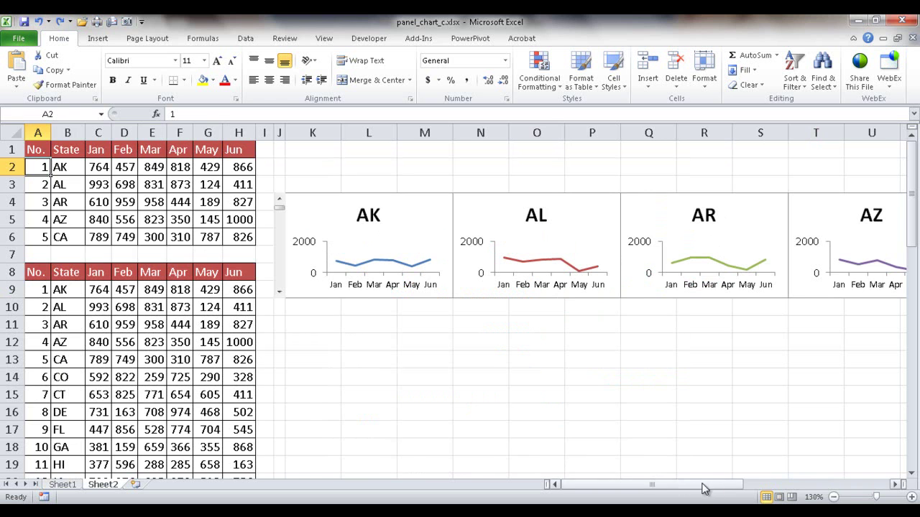
{"action": "left_click", "coordinate": [895, 485]}
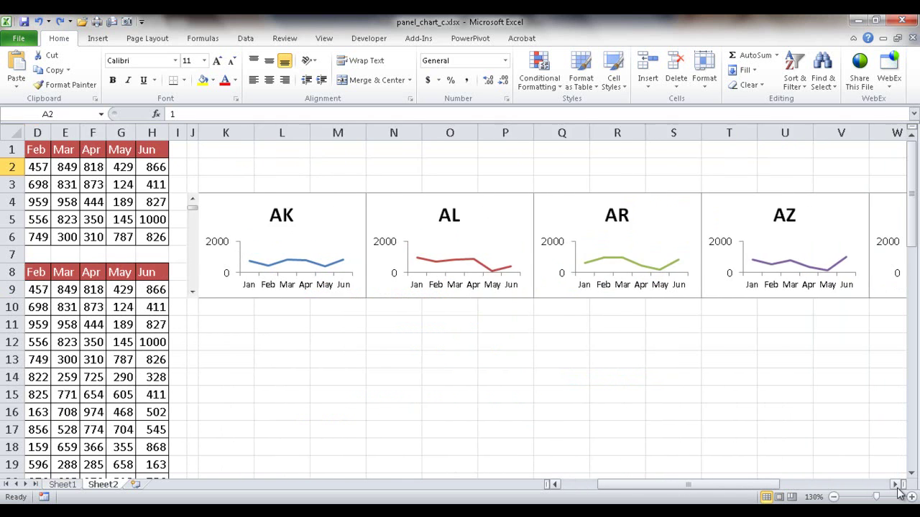
{"action": "left_click", "coordinate": [895, 485]}
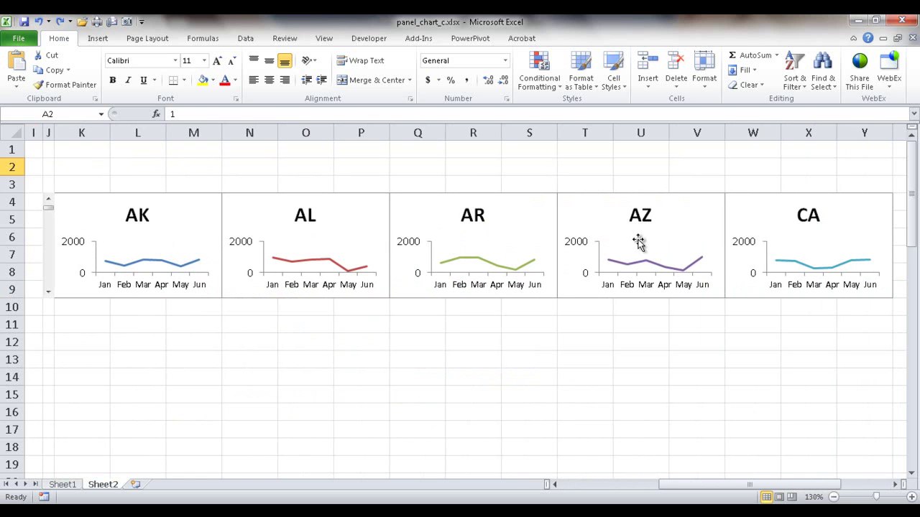
{"action": "left_click", "coordinate": [48, 292]}
{"action": "left_click", "coordinate": [48, 292]}
{"action": "left_click", "coordinate": [48, 291]}
{"action": "left_click", "coordinate": [48, 292]}
{"action": "left_click", "coordinate": [48, 291]}
{"action": "left_click", "coordinate": [48, 292]}
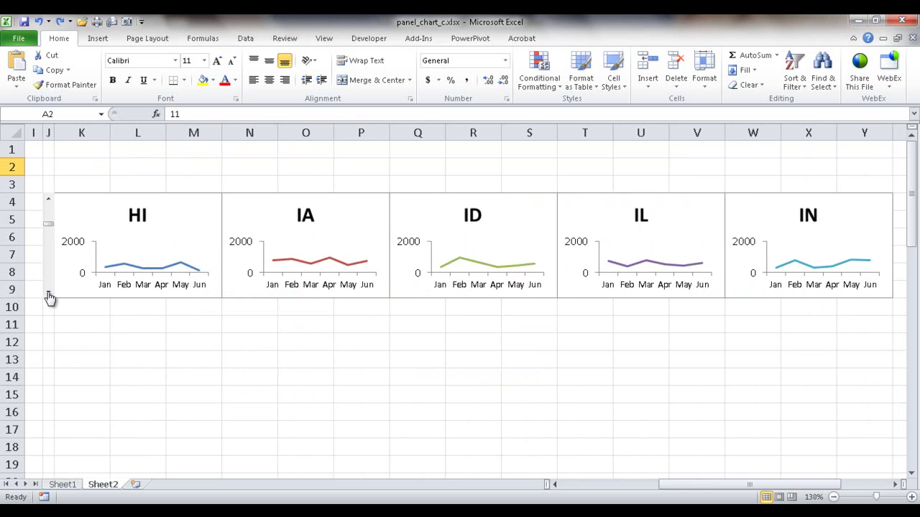
{"action": "left_click", "coordinate": [48, 293]}
{"action": "left_click", "coordinate": [48, 293]}
{"action": "left_click", "coordinate": [48, 293]}
{"action": "left_click", "coordinate": [48, 293]}
{"action": "left_click", "coordinate": [48, 293]}
{"action": "left_click", "coordinate": [49, 293]}
{"action": "left_click", "coordinate": [48, 293]}
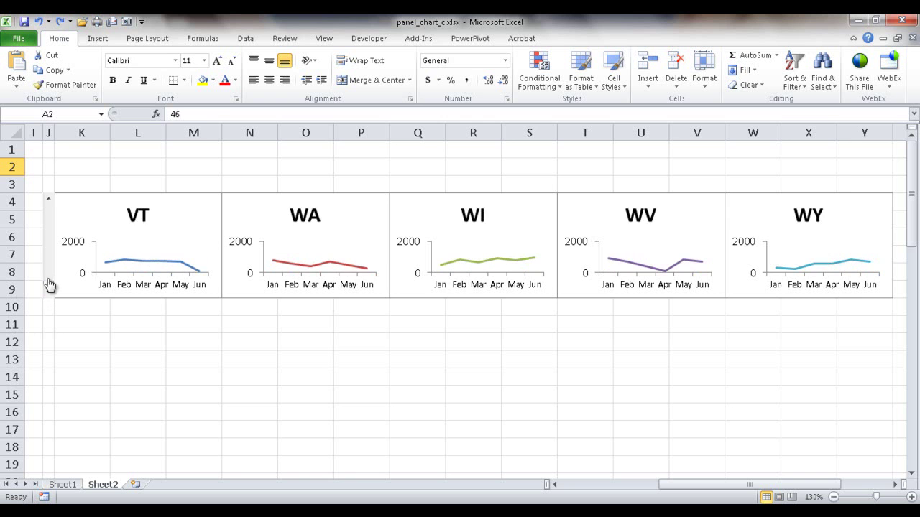
{"action": "left_click", "coordinate": [48, 204]}
{"action": "left_click_drag", "start_coordinate": [708, 488], "coordinate": [594, 498]}
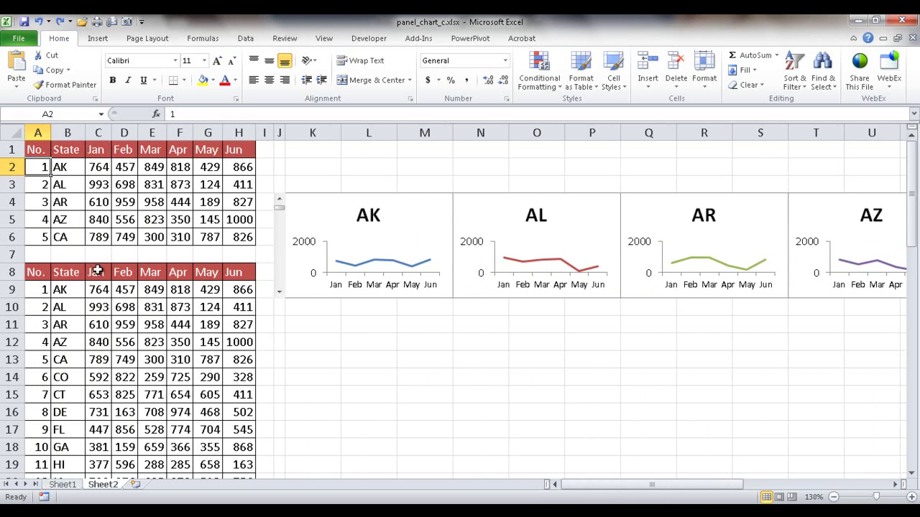
{"action": "left_click_drag", "start_coordinate": [64, 274], "coordinate": [208, 273]}
Copy the entire state data table from Sheet1 into a new worksheet, starting at cell A10.
{"action": "left_click", "coordinate": [68, 484]}
{"action": "left_click", "coordinate": [71, 341]}
{"action": "key", "text": "ctrl+a"}
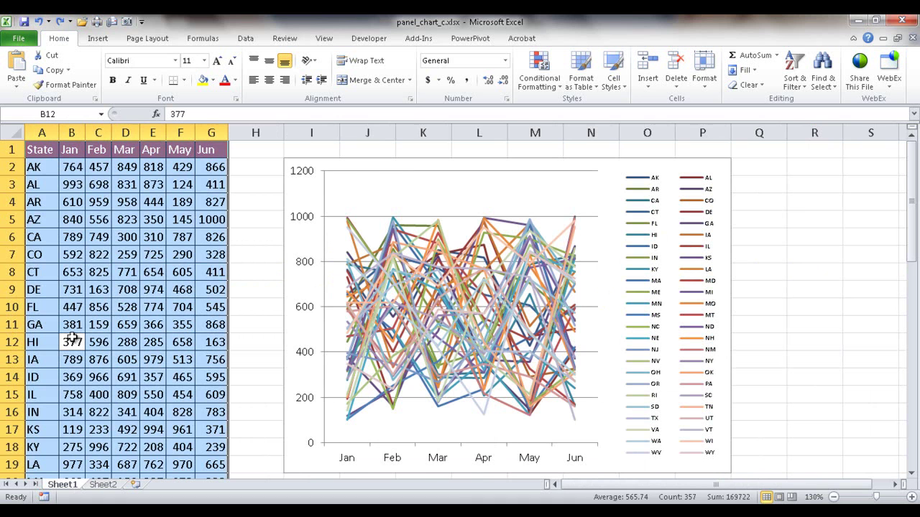
{"action": "key", "text": "ctrl+c"}
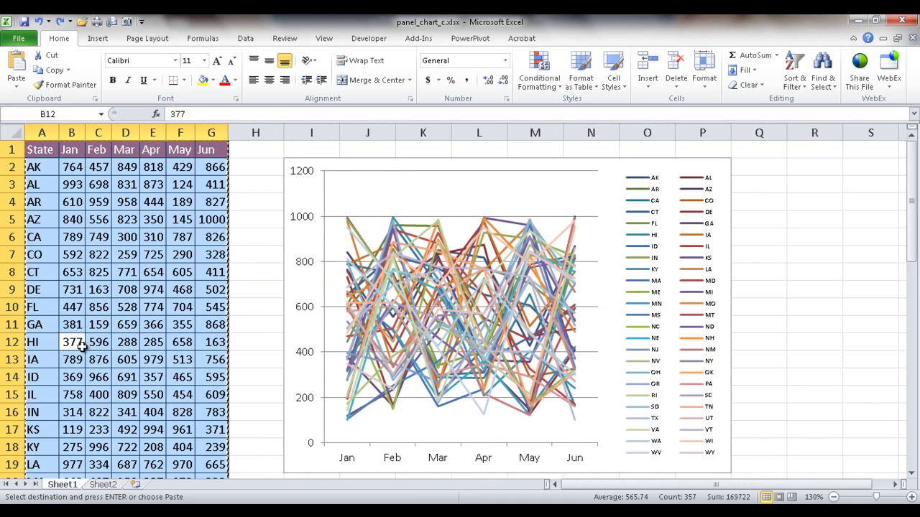
{"action": "left_click", "coordinate": [140, 485]}
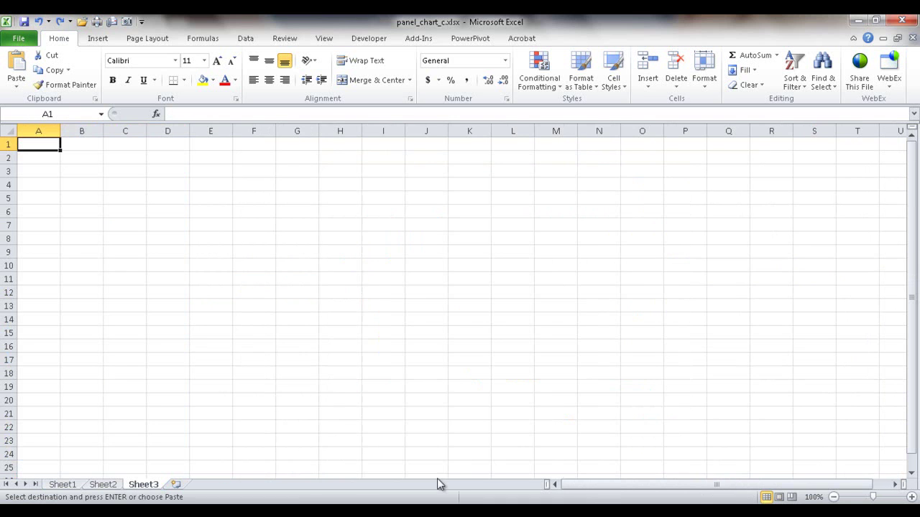
{"action": "left_click", "coordinate": [911, 497]}
{"action": "left_click", "coordinate": [911, 498]}
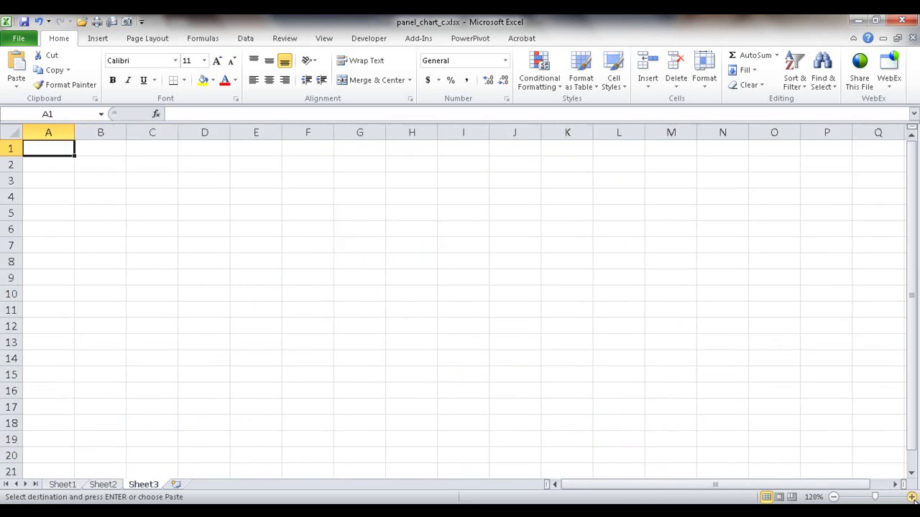
{"action": "left_click", "coordinate": [911, 497]}
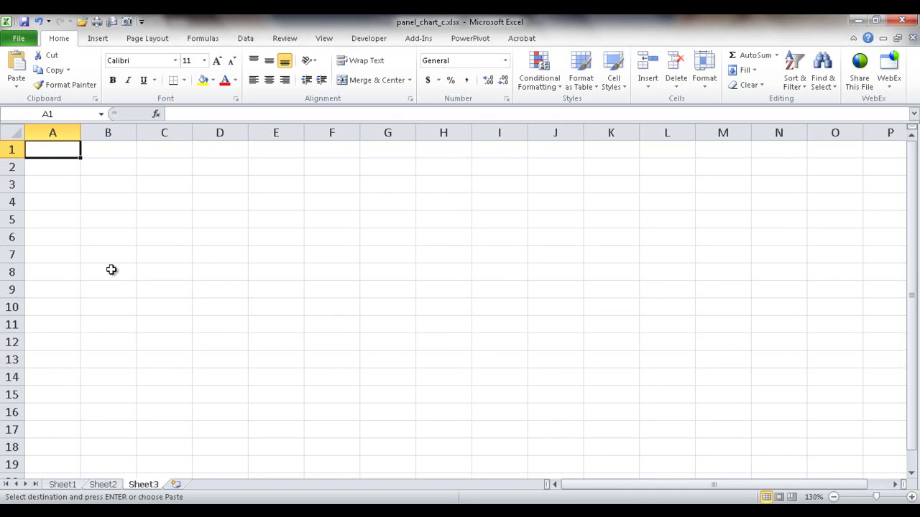
{"action": "left_click", "coordinate": [41, 288]}
{"action": "left_click", "coordinate": [44, 308]}
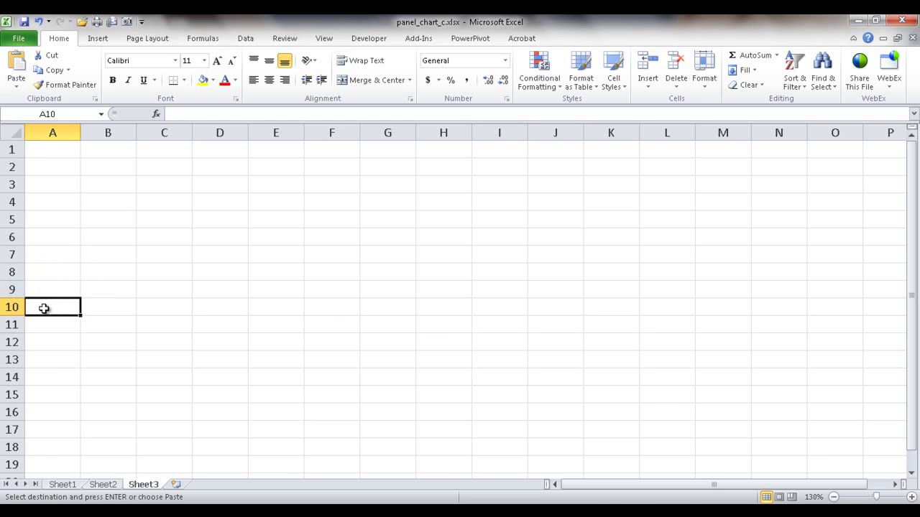
{"action": "key", "text": "ctrl+v"}
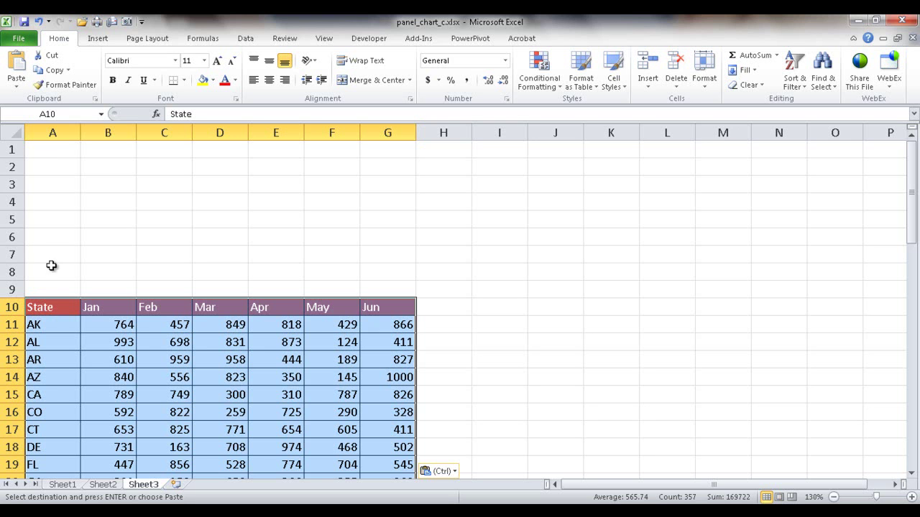
Insert a blank column before the State column on Sheet3.
{"action": "left_click", "coordinate": [51, 133]}
{"action": "right_click", "coordinate": [51, 133]}
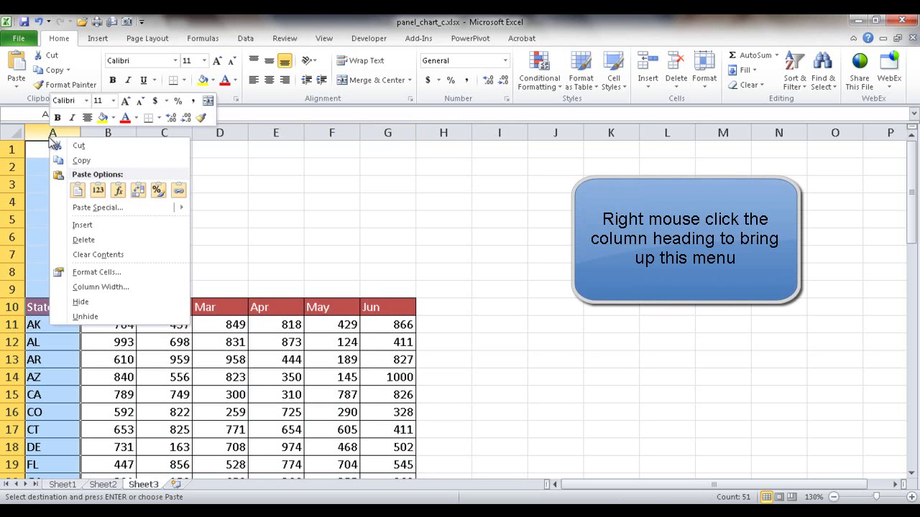
{"action": "left_click", "coordinate": [110, 220]}
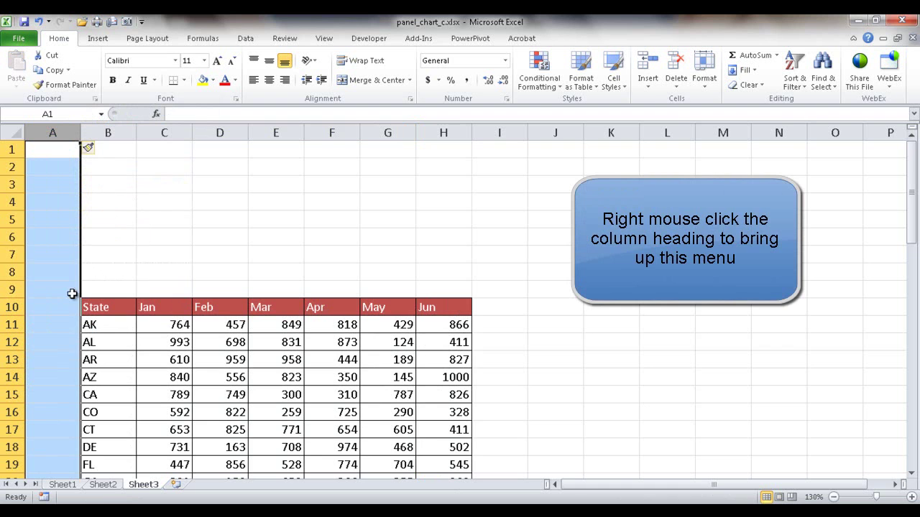
Copy the "No." header cell from Sheet2 into cell A10 of Sheet3.
{"action": "left_click", "coordinate": [103, 485]}
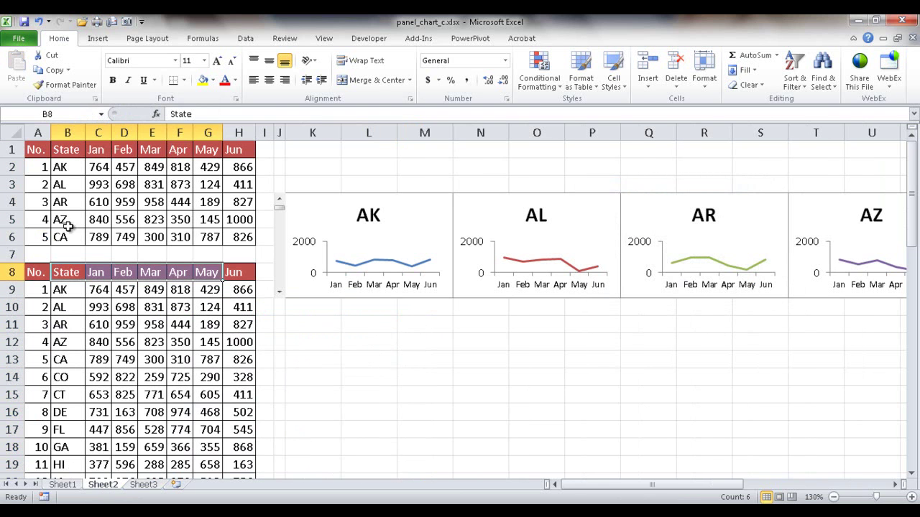
{"action": "left_click", "coordinate": [41, 275]}
{"action": "key", "text": "ctrl+c"}
{"action": "left_click", "coordinate": [143, 484]}
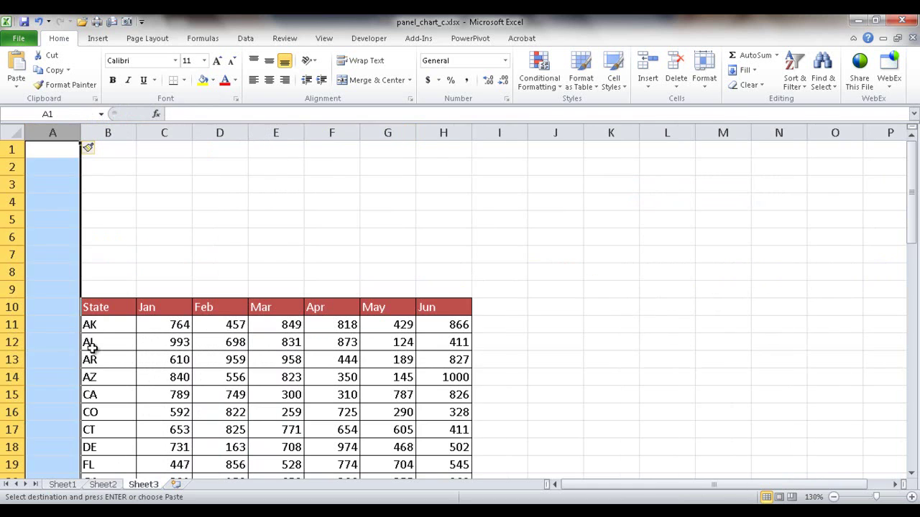
{"action": "left_click", "coordinate": [66, 307]}
{"action": "key", "text": "ctrl+v"}
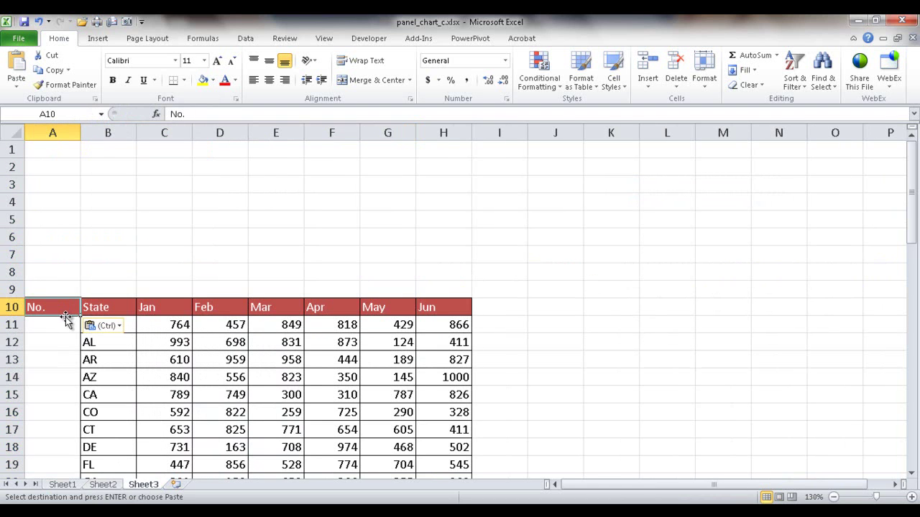
Enter 1, 2 and 3 in cells A11 to A13 under the No. header.
{"action": "left_click", "coordinate": [62, 324]}
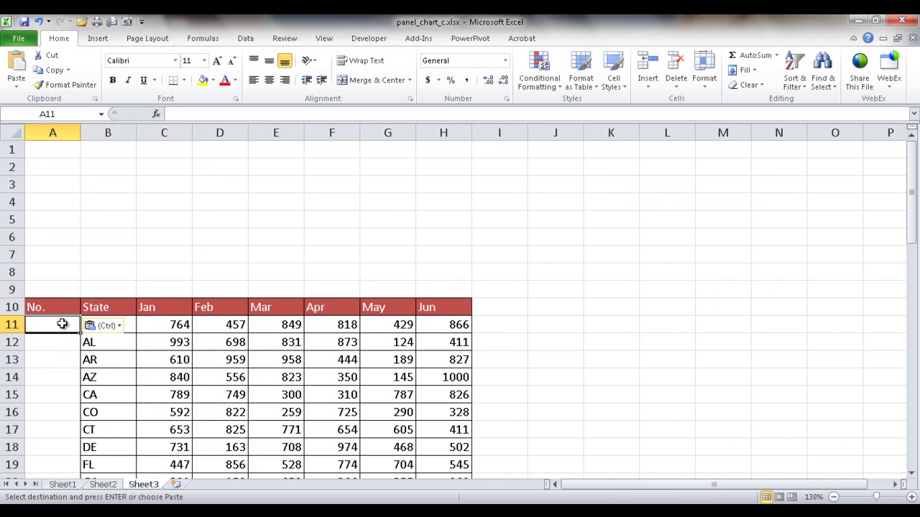
{"action": "type", "text": "1"}
{"action": "key", "text": "Return"}
{"action": "type", "text": "2"}
{"action": "key", "text": "Return"}
{"action": "type", "text": "3"}
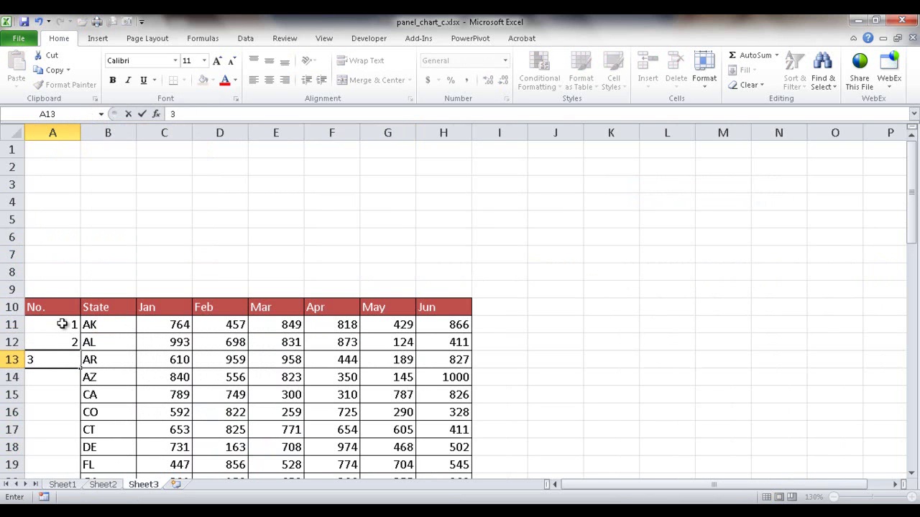
{"action": "key", "text": "Return"}
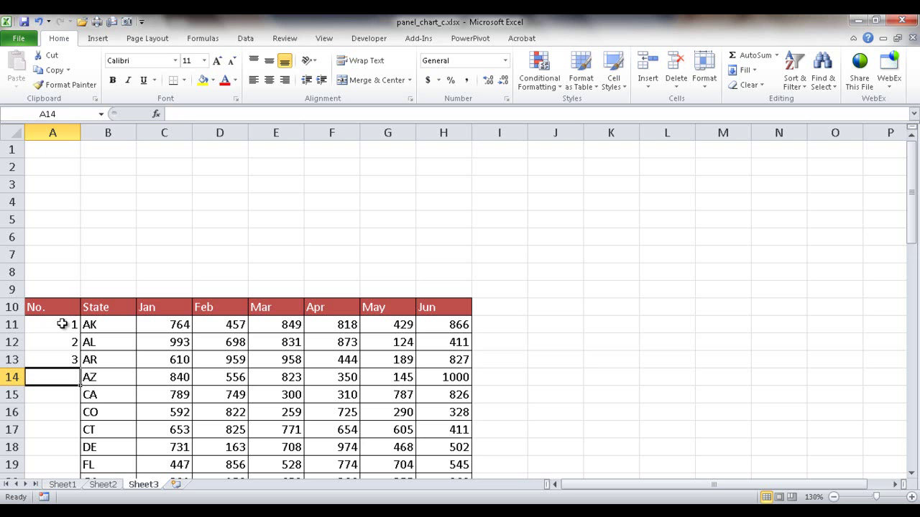
Fill the number series from A11:A13 down the No. column to the last state row.
{"action": "left_click", "coordinate": [107, 484]}
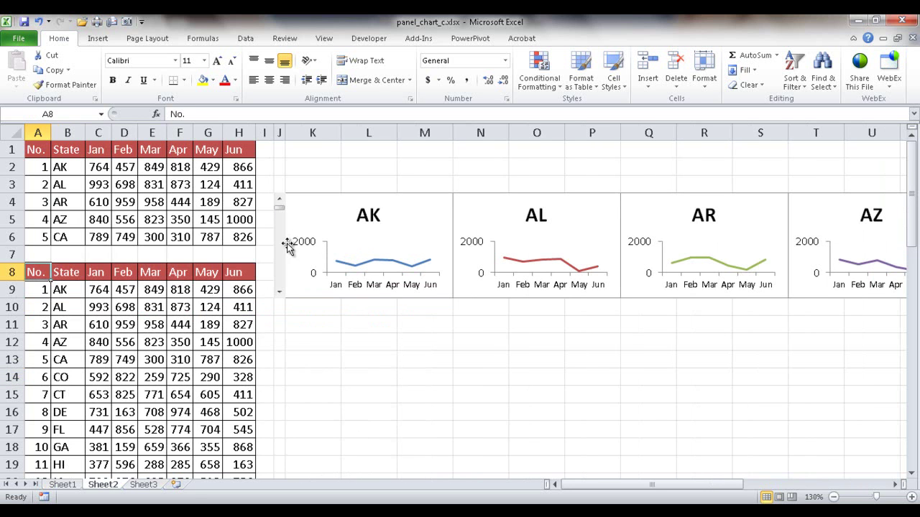
{"action": "left_click", "coordinate": [143, 484]}
{"action": "left_click_drag", "start_coordinate": [50, 323], "coordinate": [53, 352]}
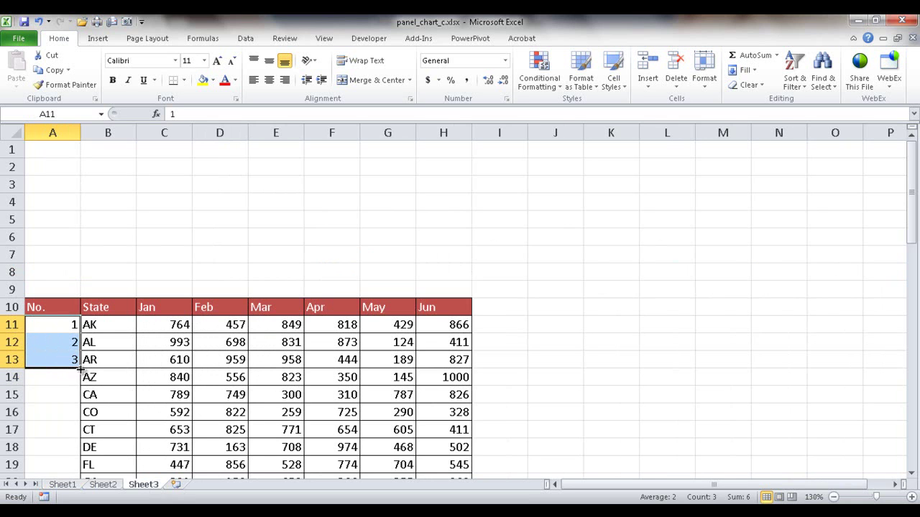
{"action": "double_click", "coordinate": [80, 368]}
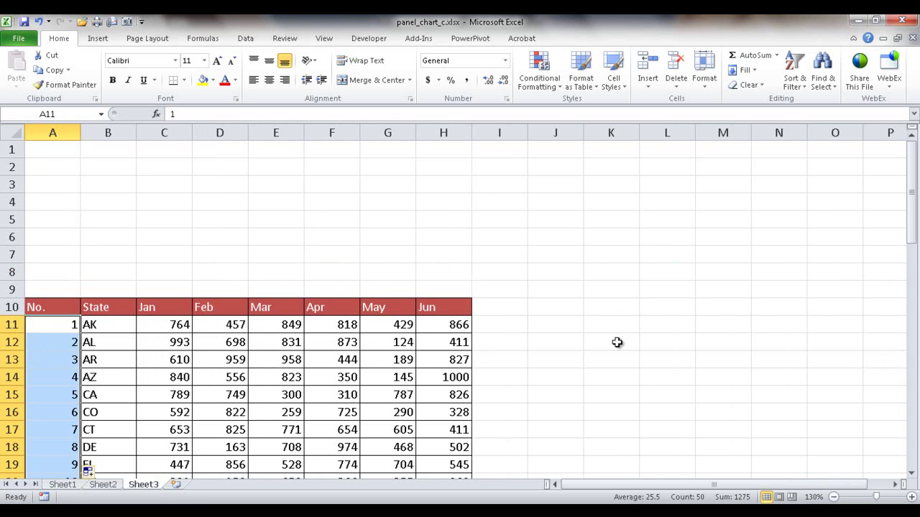
{"action": "mouse_move", "coordinate": [913, 241]}
{"action": "left_mouse_down"}
{"action": "mouse_move", "coordinate": [915, 463]}
{"action": "mouse_move", "coordinate": [914, 237]}
{"action": "left_mouse_up"}
Copy the header row A10:H10 into row 1, starting at cell A1.
{"action": "left_click_drag", "start_coordinate": [38, 308], "coordinate": [418, 302]}
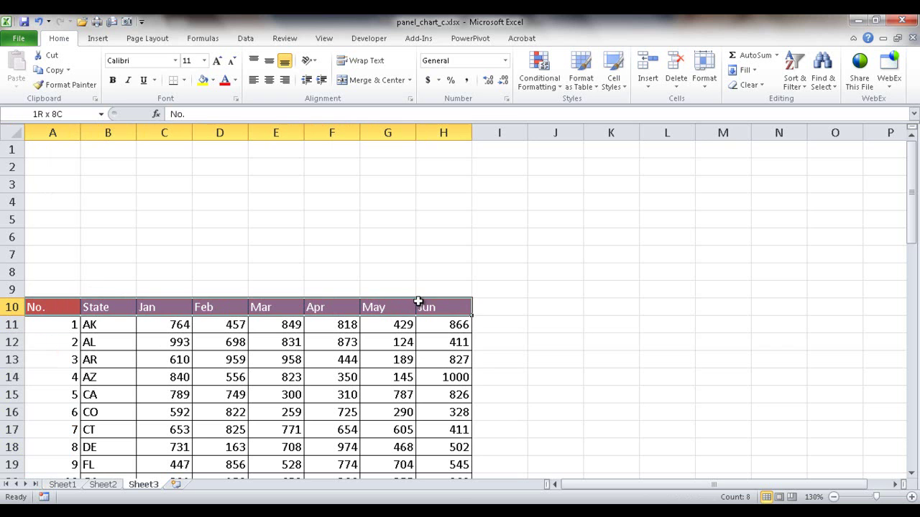
{"action": "key", "text": "ctrl+c"}
{"action": "left_click", "coordinate": [58, 151]}
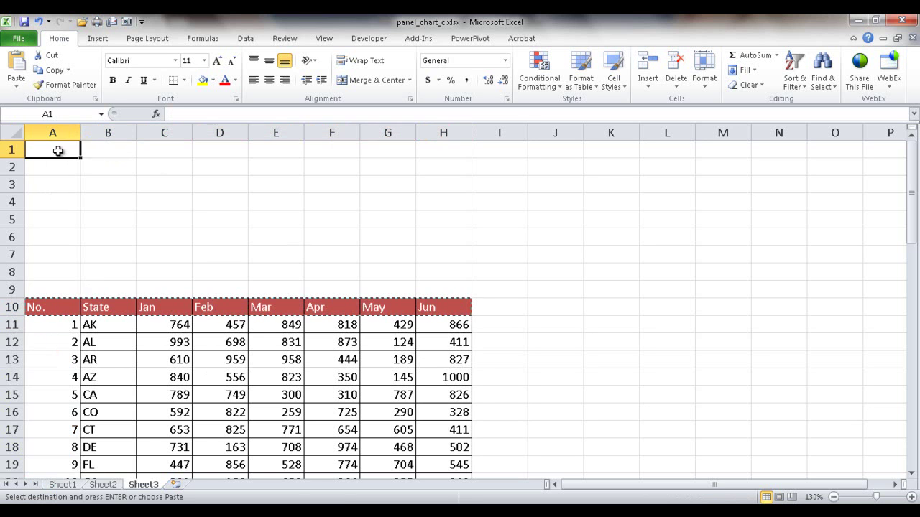
{"action": "key", "text": "ctrl+v"}
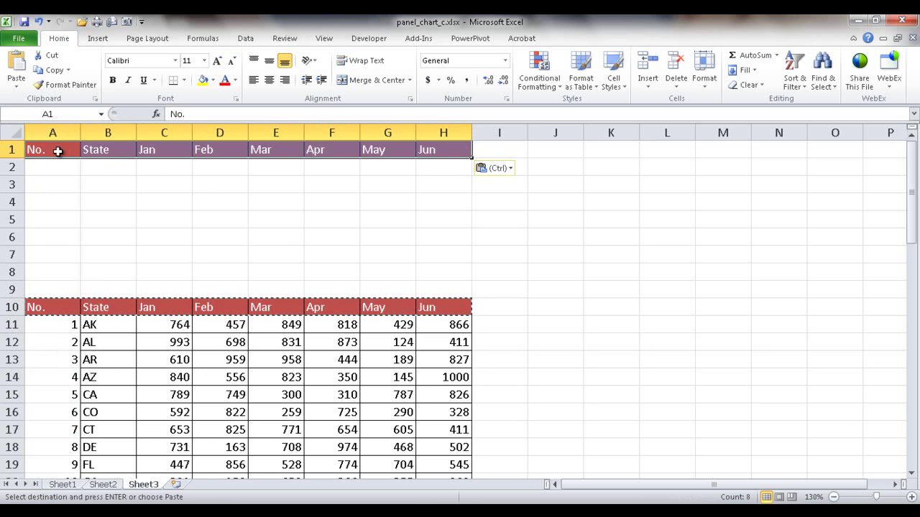
{"action": "key", "text": "Return"}
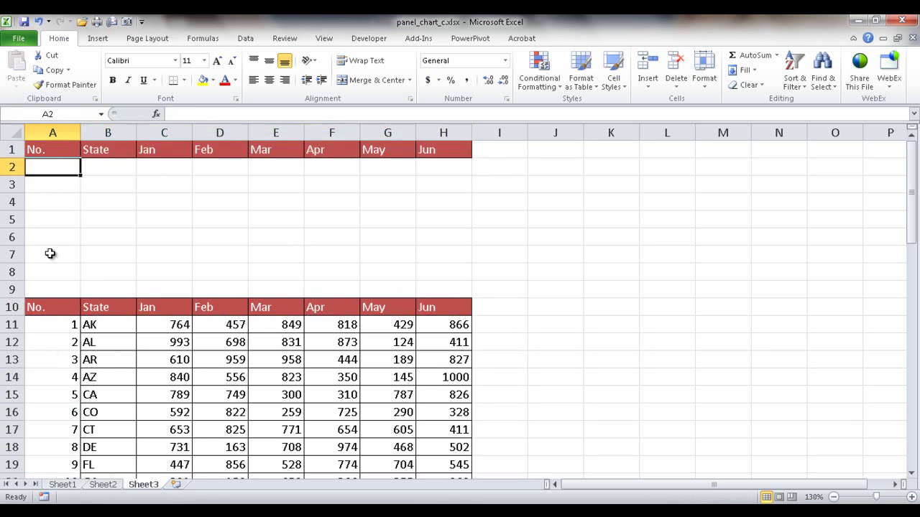
Enter 1 in cell A2 and the formula =A2+1 in cell A3.
{"action": "type", "text": "1"}
{"action": "left_click", "coordinate": [57, 183]}
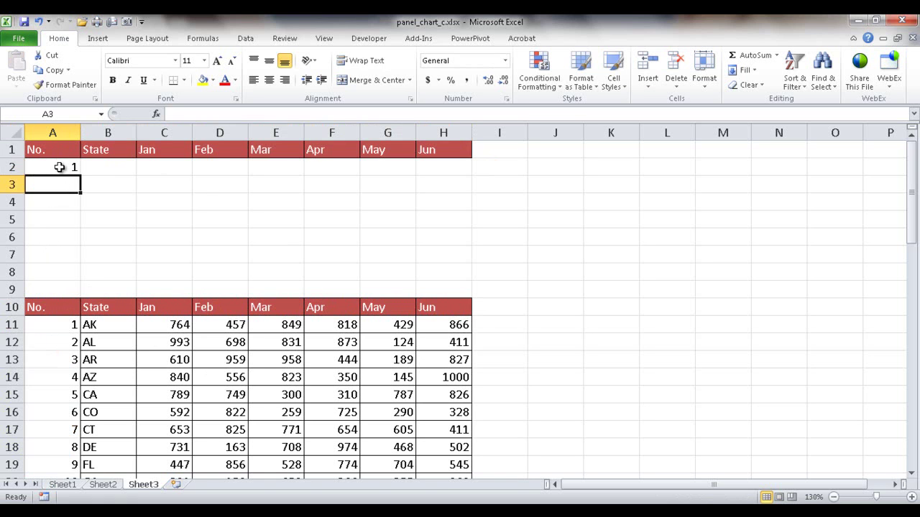
{"action": "type", "text": "="}
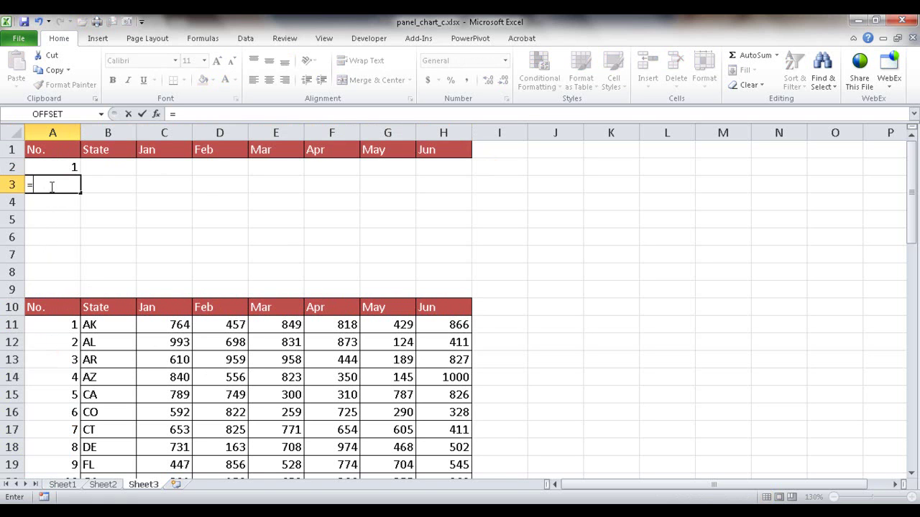
{"action": "left_click", "coordinate": [64, 167]}
{"action": "type", "text": "+1"}
{"action": "key", "text": "Return"}
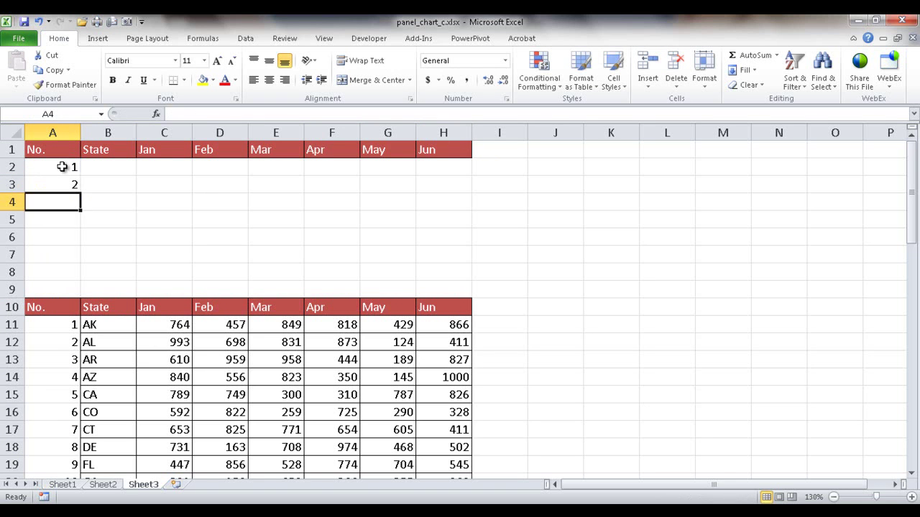
Fill the formula in A3 down to A6 to number the five rows of the upper table.
{"action": "left_click", "coordinate": [60, 183]}
{"action": "left_click_drag", "start_coordinate": [81, 193], "coordinate": [83, 240]}
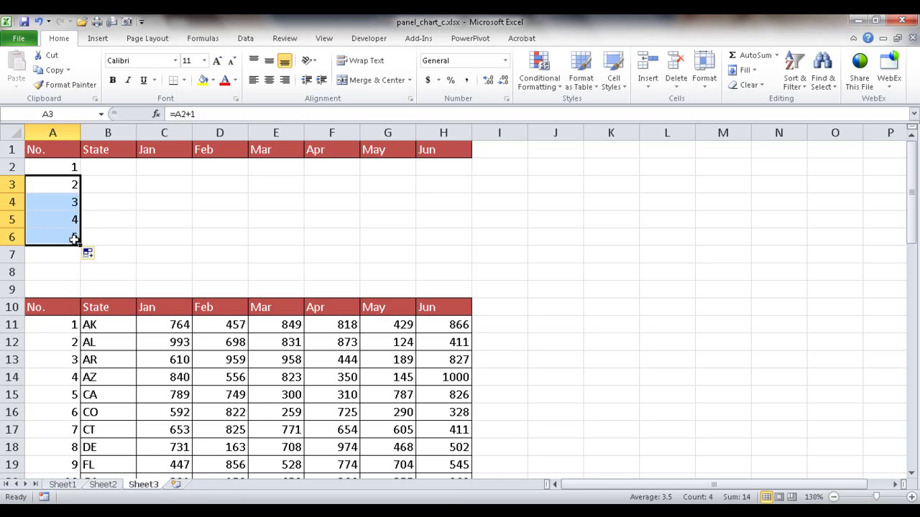
Start a VLOOKUP formula in B2 using $A2 as the lookup value, with only the column locked.
{"action": "left_click", "coordinate": [108, 164]}
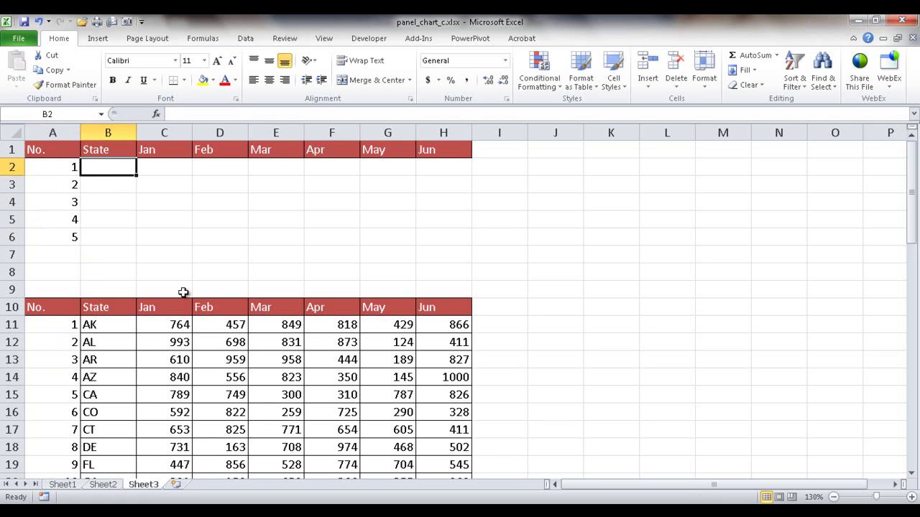
{"action": "left_click", "coordinate": [178, 114]}
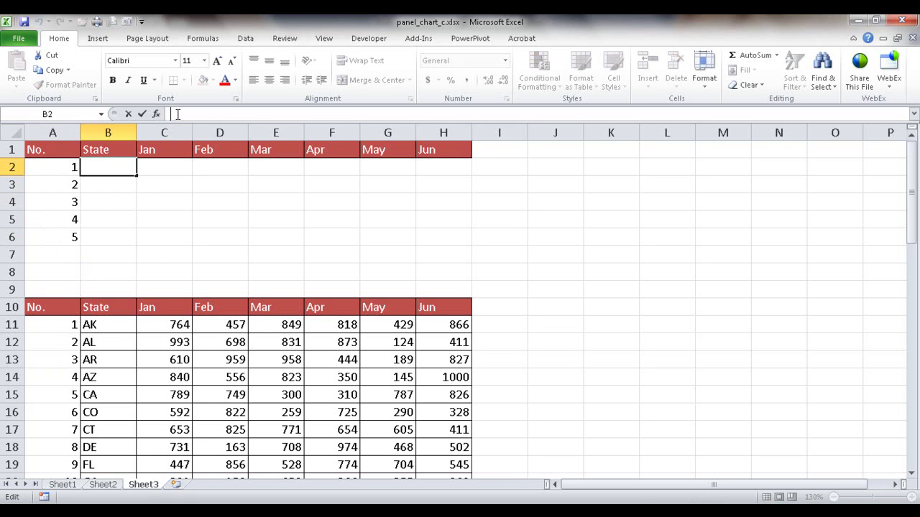
{"action": "type", "text": "=vl"}
{"action": "key", "text": "Tab"}
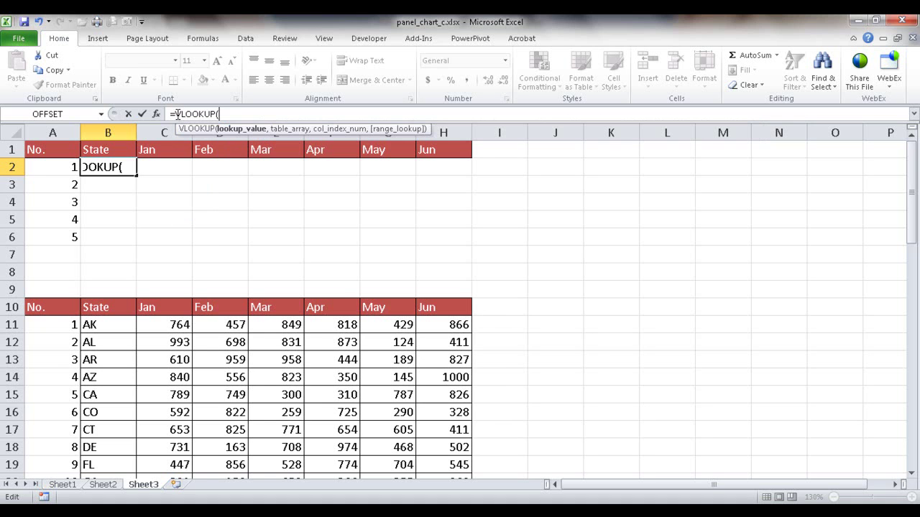
{"action": "left_click", "coordinate": [59, 169]}
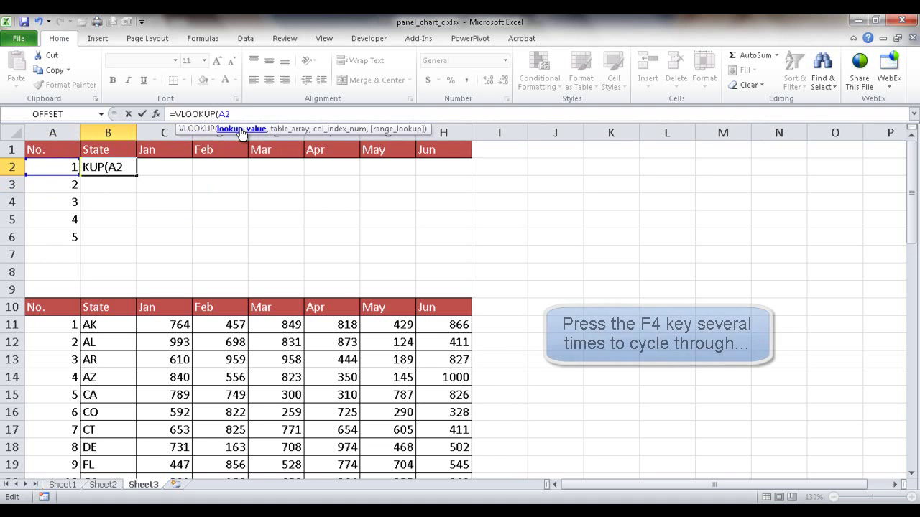
{"action": "key", "text": "F4"}
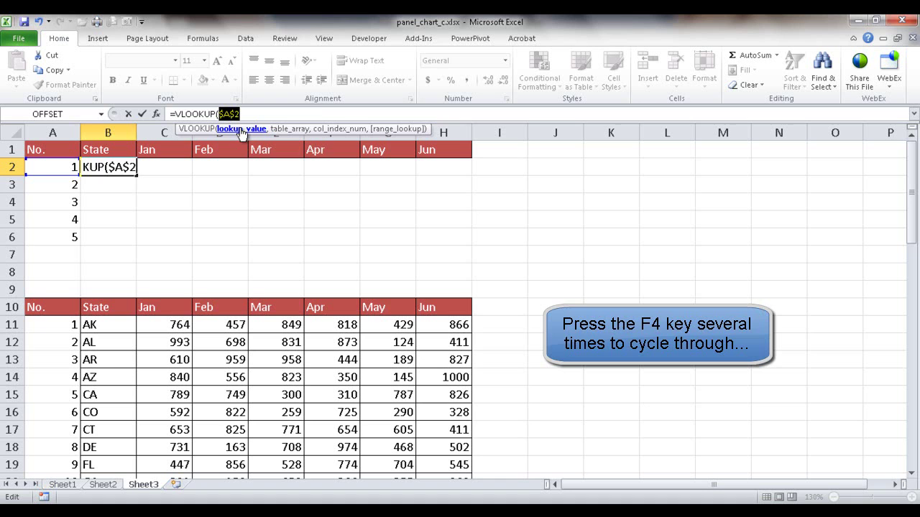
{"action": "key", "text": "F4"}
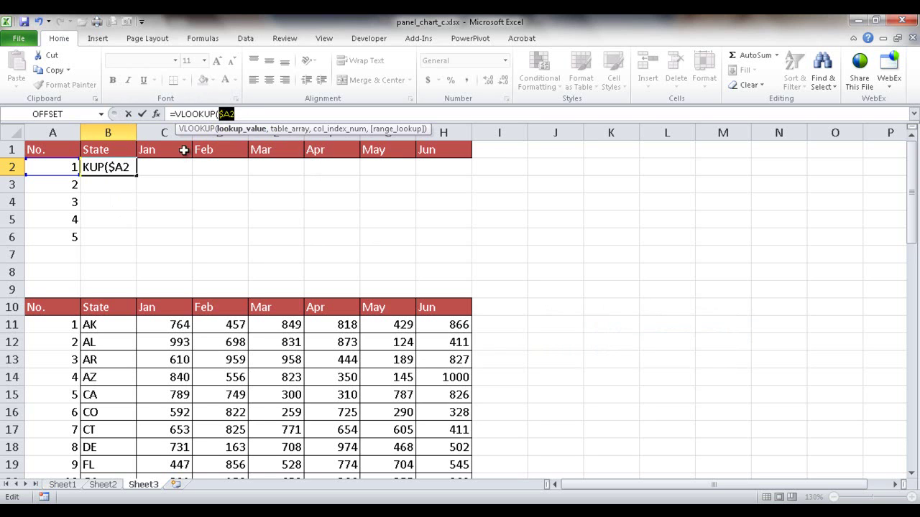
{"action": "type", "text": ","}
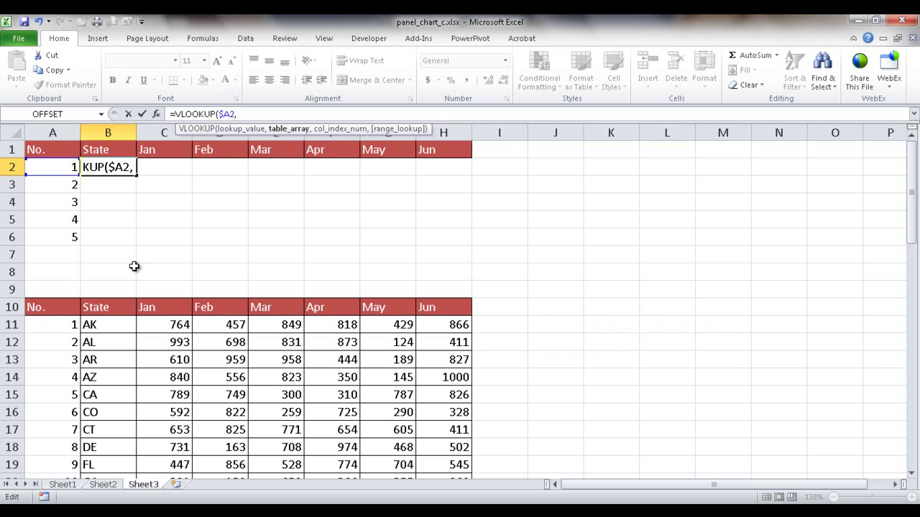
Set the VLOOKUP table array to the full state table, including its header, as the absolute range $A$10:$H$60.
{"action": "left_click", "coordinate": [61, 308]}
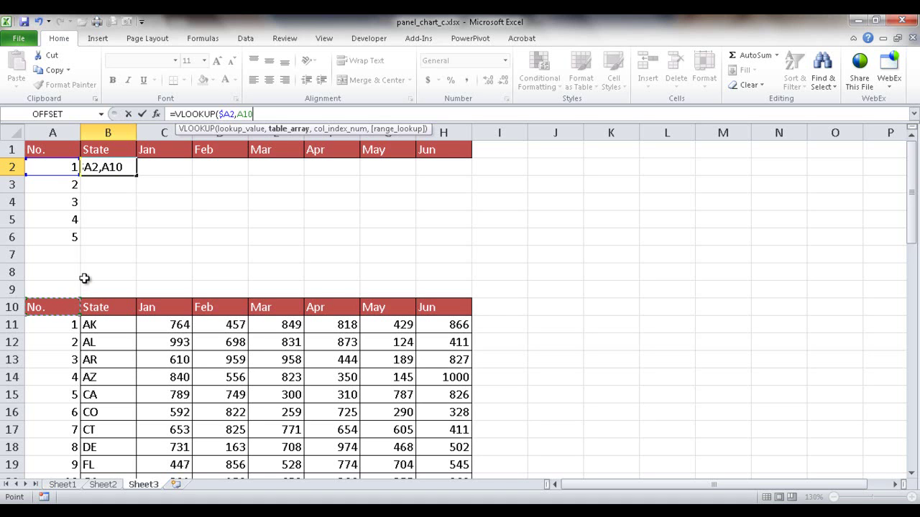
{"action": "key", "text": "ctrl+shift+Right"}
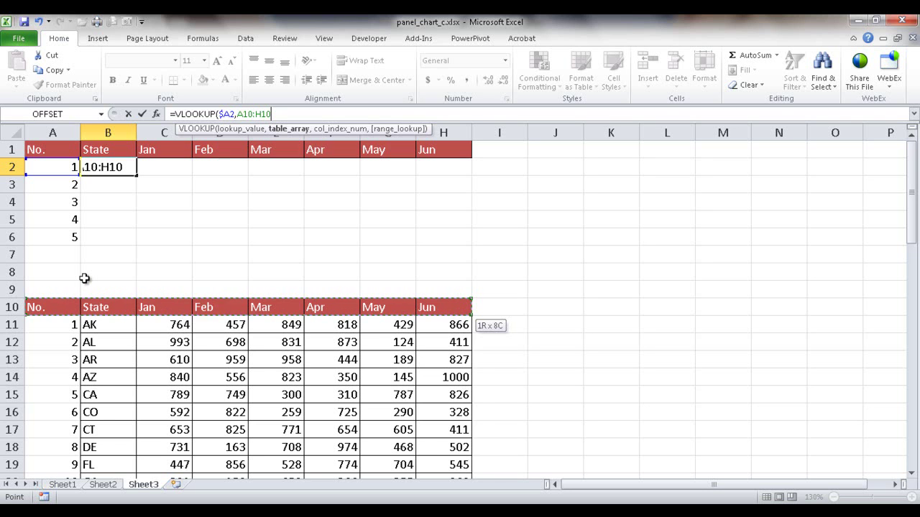
{"action": "key", "text": "ctrl+shift+Down"}
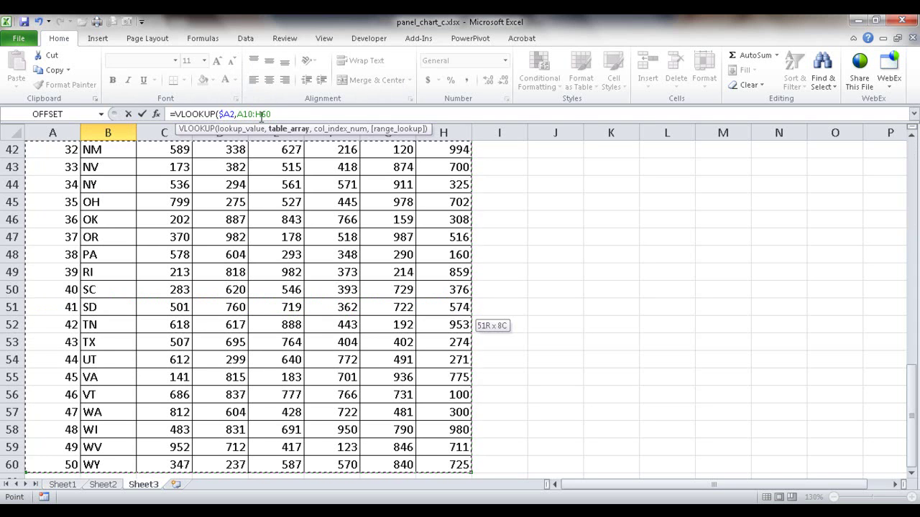
{"action": "key", "text": "F4"}
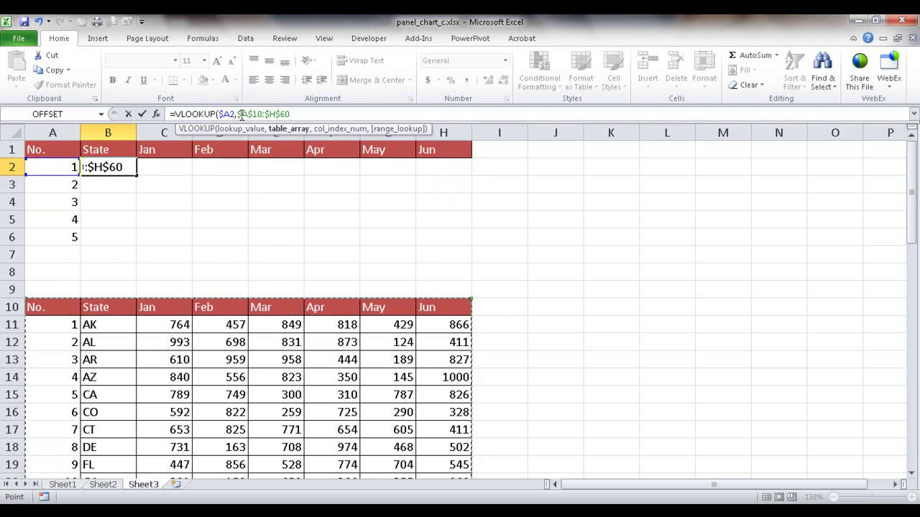
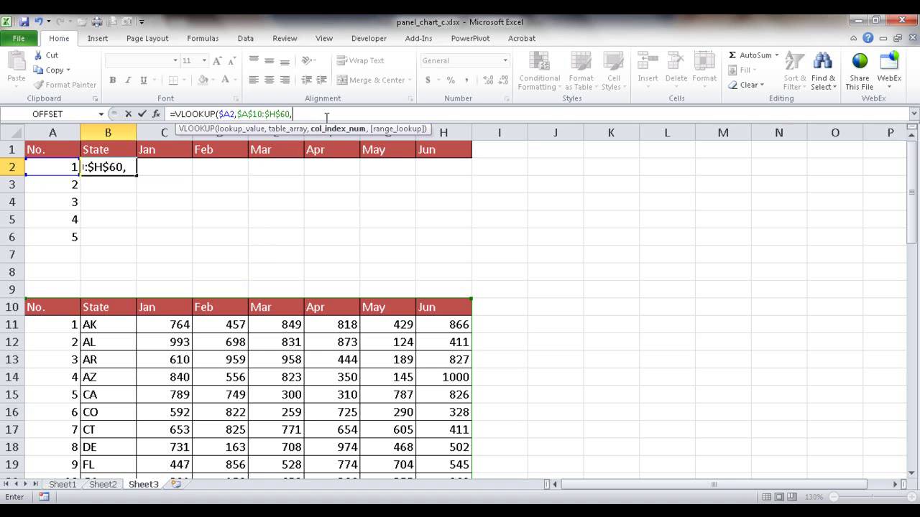
Use COLUMNS($B$1:B1) as the VLOOKUP column index, locking only the first reference.
{"action": "type", "text": "col"}
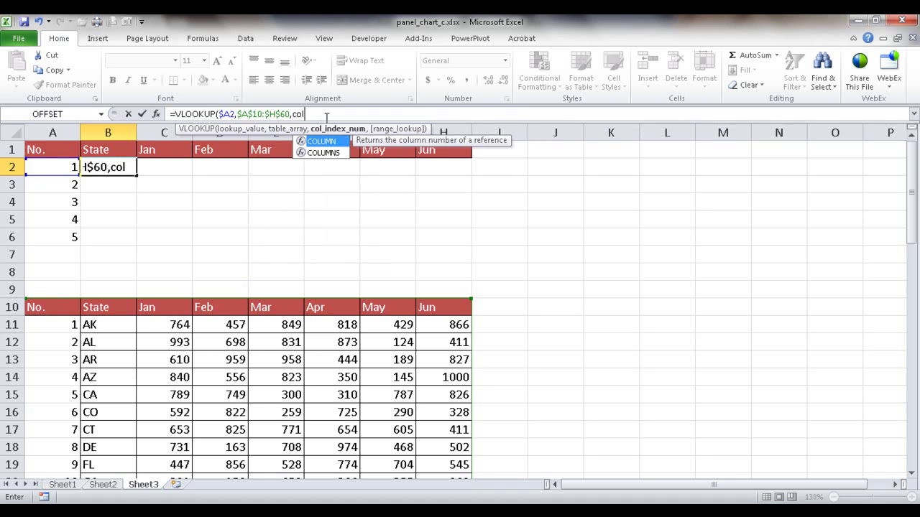
{"action": "type", "text": "umns"}
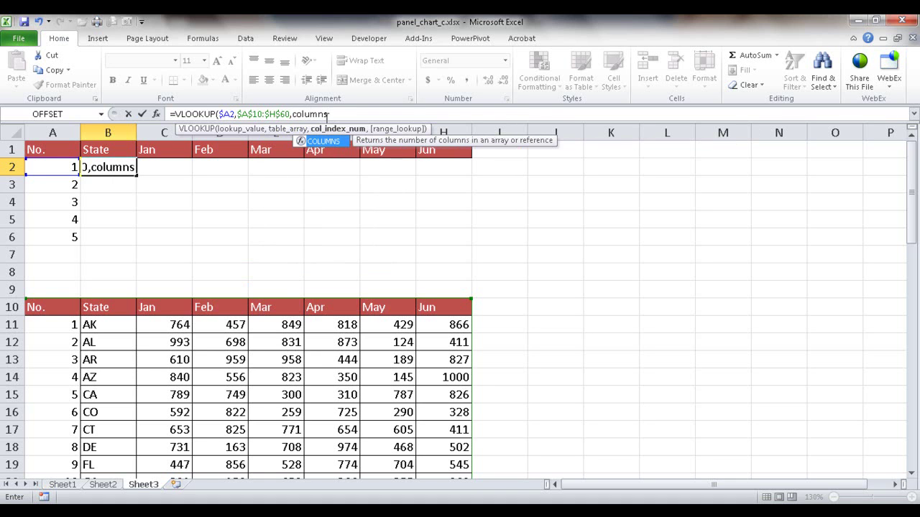
{"action": "type", "text": "("}
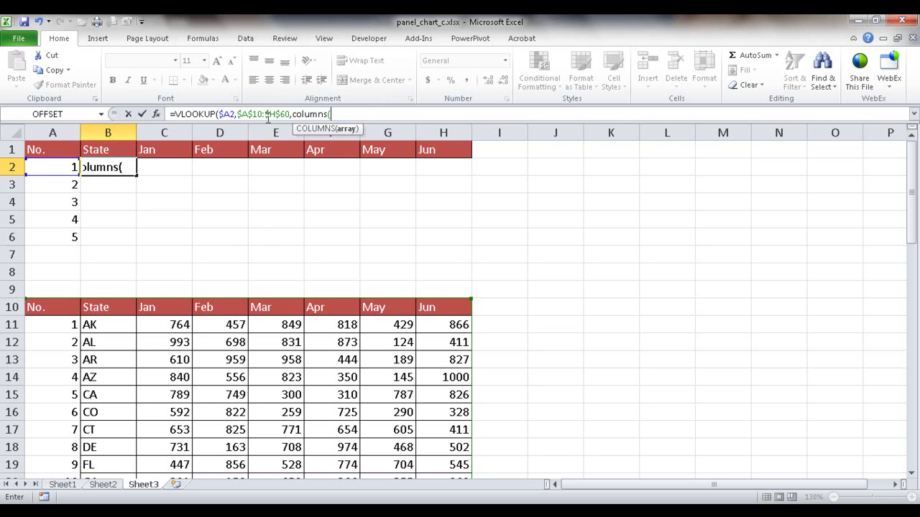
{"action": "type", "text": "b1:b"}
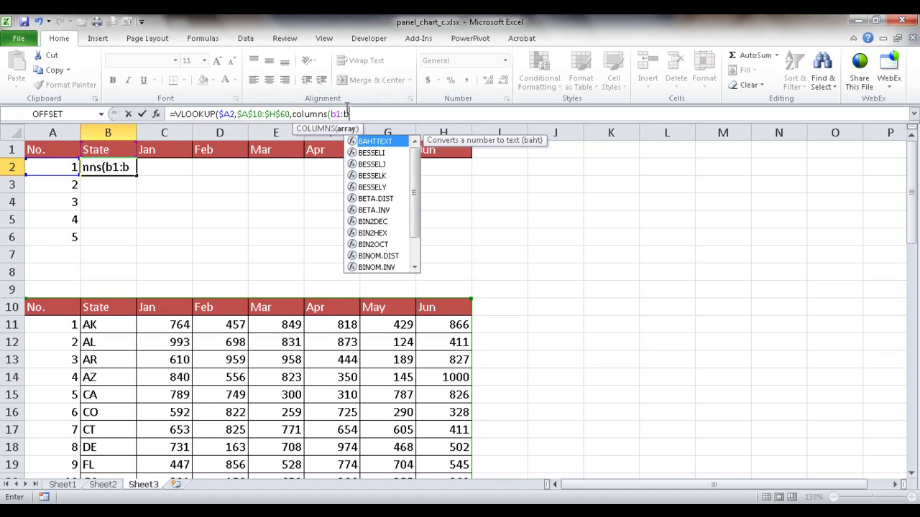
{"action": "type", "text": "1"}
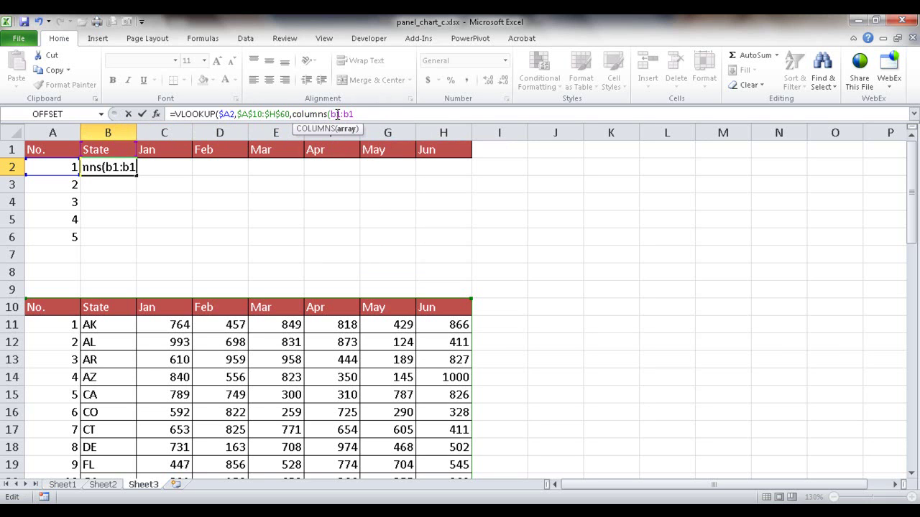
{"action": "left_click", "coordinate": [333, 114]}
{"action": "key", "text": "F4"}
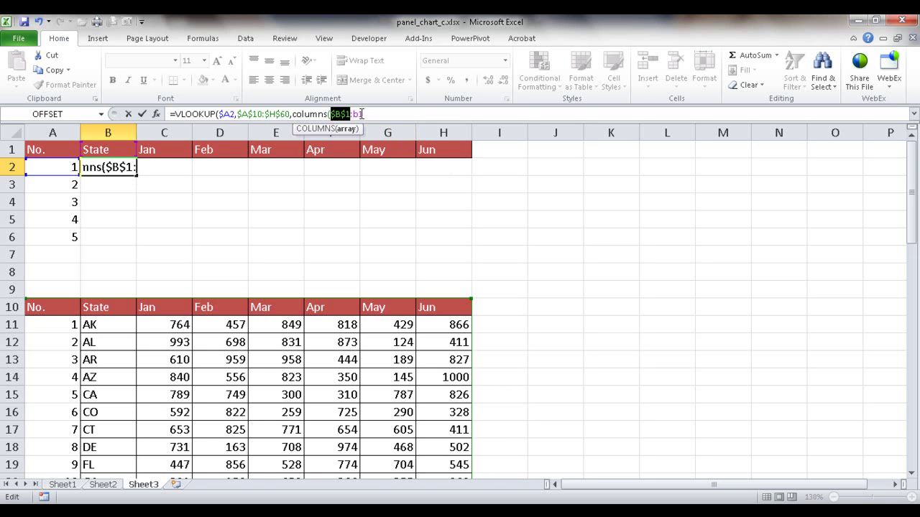
{"action": "left_click", "coordinate": [359, 113]}
{"action": "type", "text": ")"}
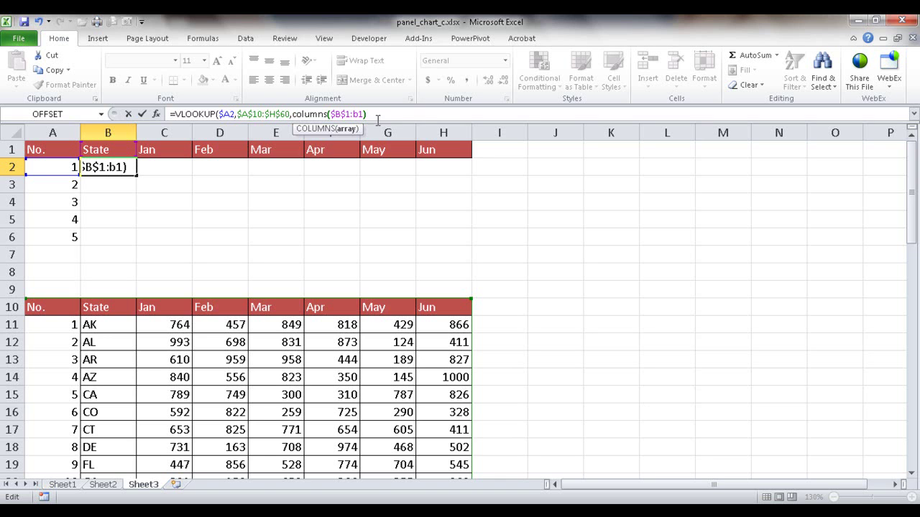
Set the VLOOKUP's range lookup to FALSE for an exact match and enter the completed formula in B2.
{"action": "type", "text": ","}
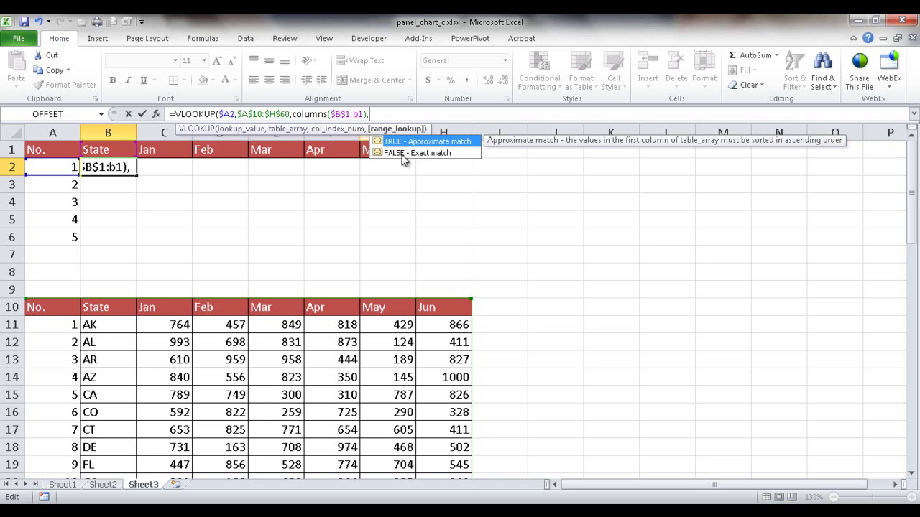
{"action": "left_click", "coordinate": [403, 154]}
{"action": "double_click", "coordinate": [402, 155]}
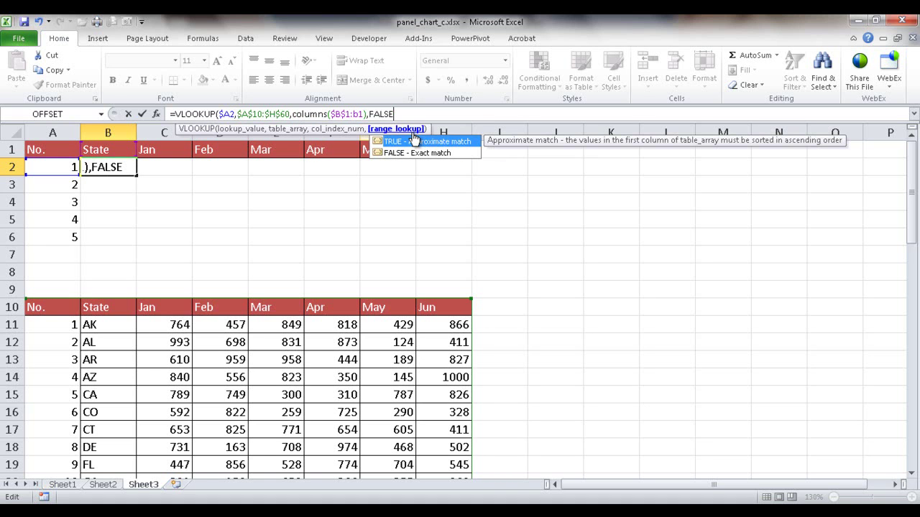
{"action": "type", "text": ")"}
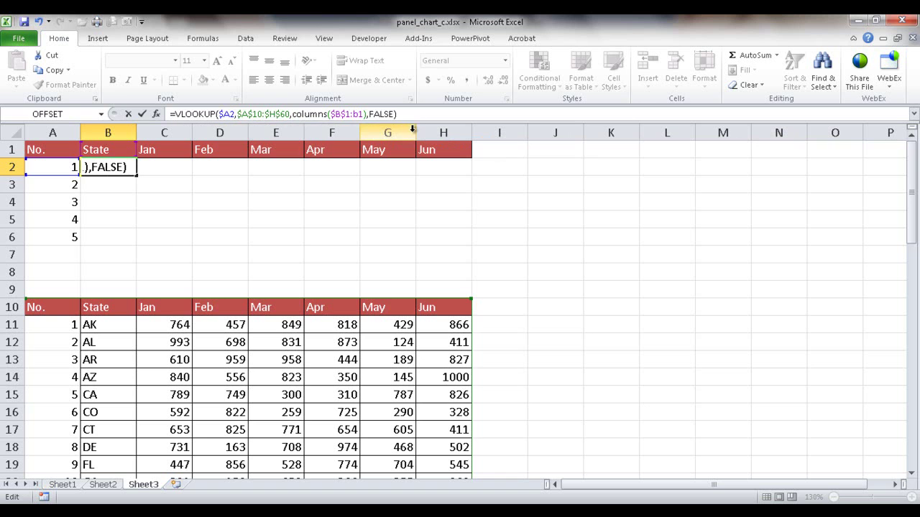
{"action": "key", "text": "ctrl+Return"}
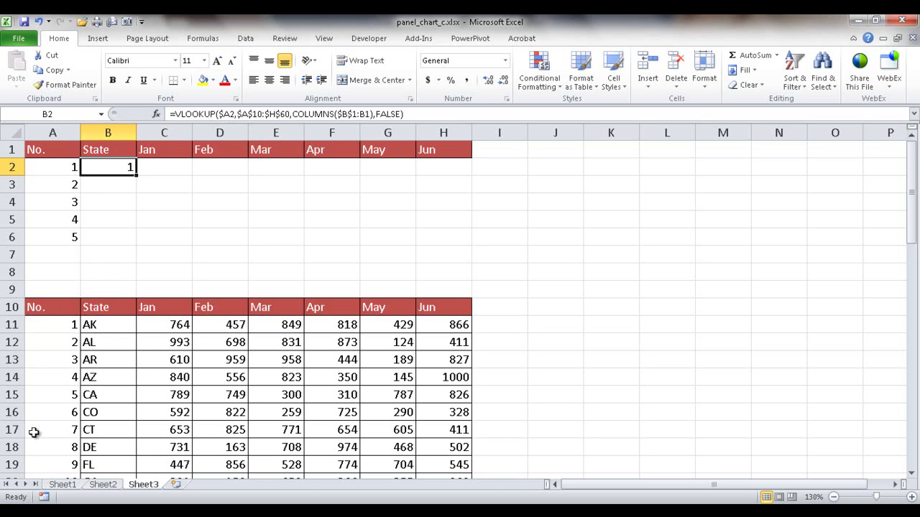
Add +1 after COLUMNS($B$1:B1) in the B2 formula and enter it, keeping B2 selected.
{"action": "left_click", "coordinate": [374, 113]}
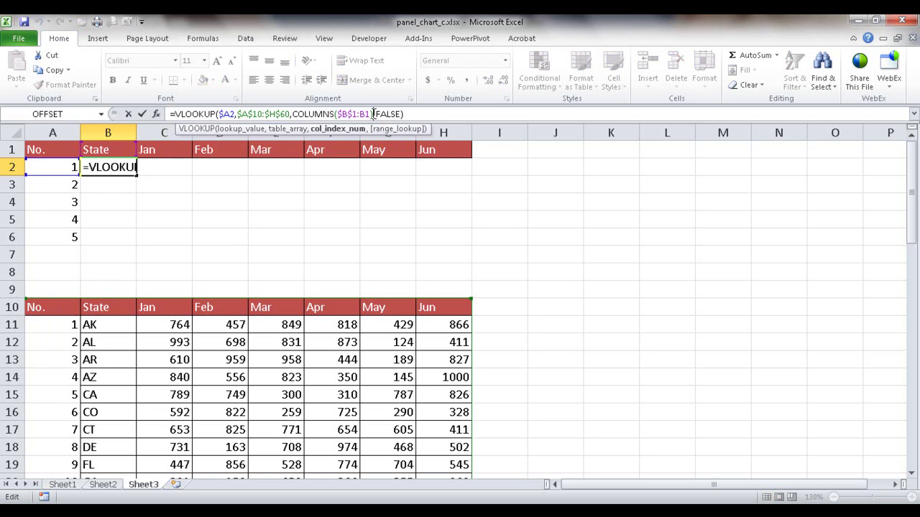
{"action": "type", "text": "+1"}
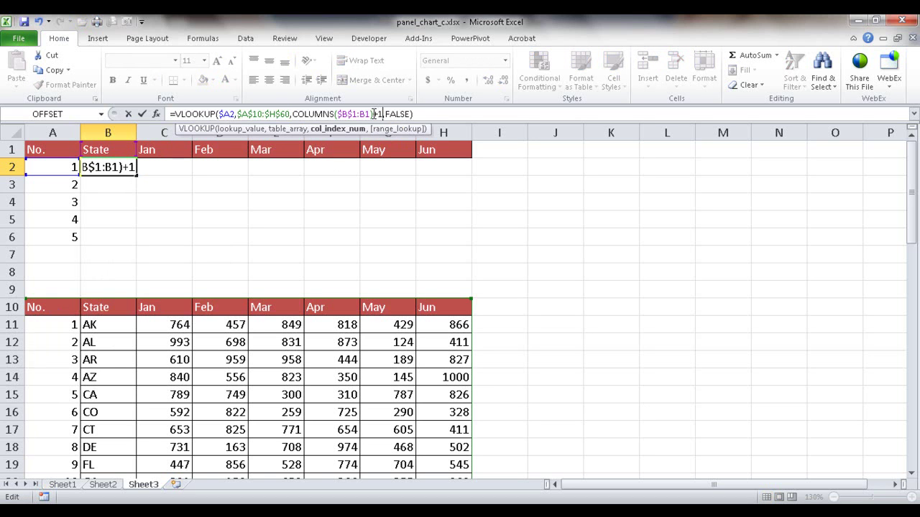
{"action": "key", "text": "ctrl+Return"}
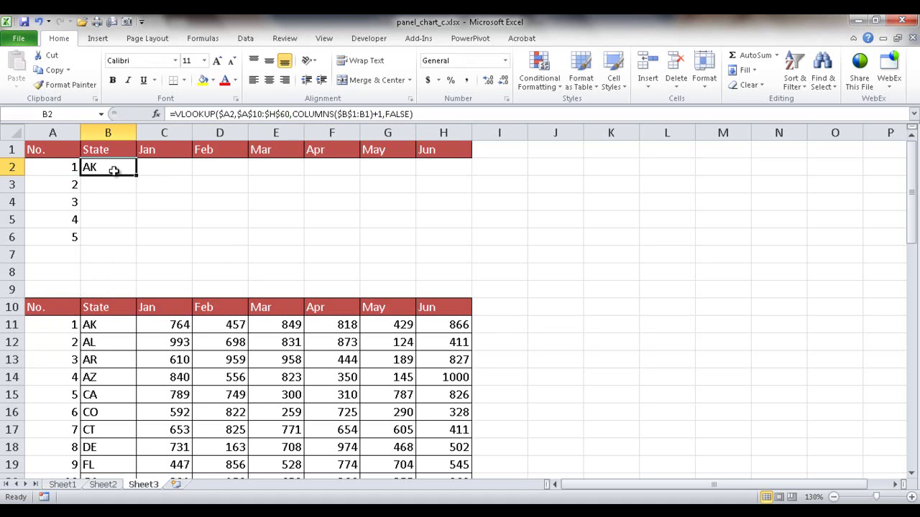
Fill the B2 lookup formula down to row 6 and across to the Jun column.
{"action": "left_click_drag", "start_coordinate": [135, 175], "coordinate": [135, 246]}
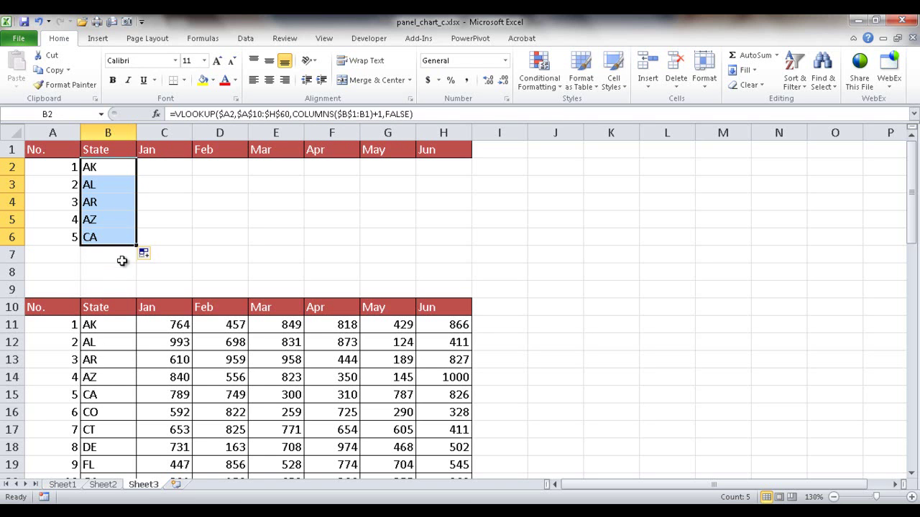
{"action": "left_click_drag", "start_coordinate": [137, 245], "coordinate": [455, 237]}
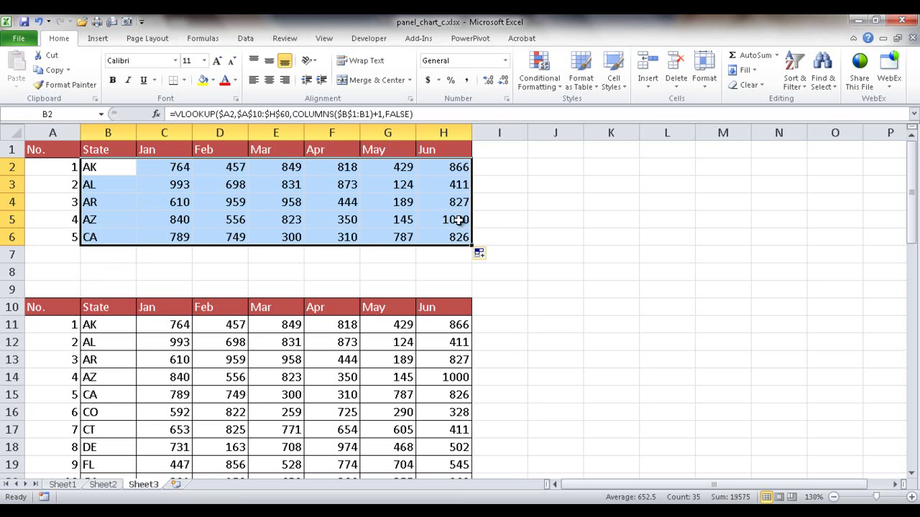
Check the AZ June value against the source table and compare the lookup formulas in B2 and F3.
{"action": "left_click", "coordinate": [460, 220]}
{"action": "left_click", "coordinate": [460, 377]}
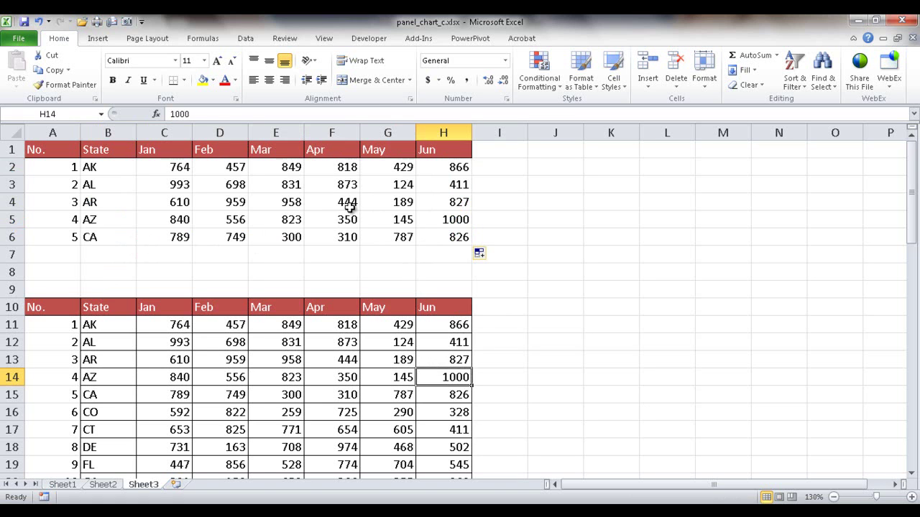
{"action": "left_click", "coordinate": [332, 187]}
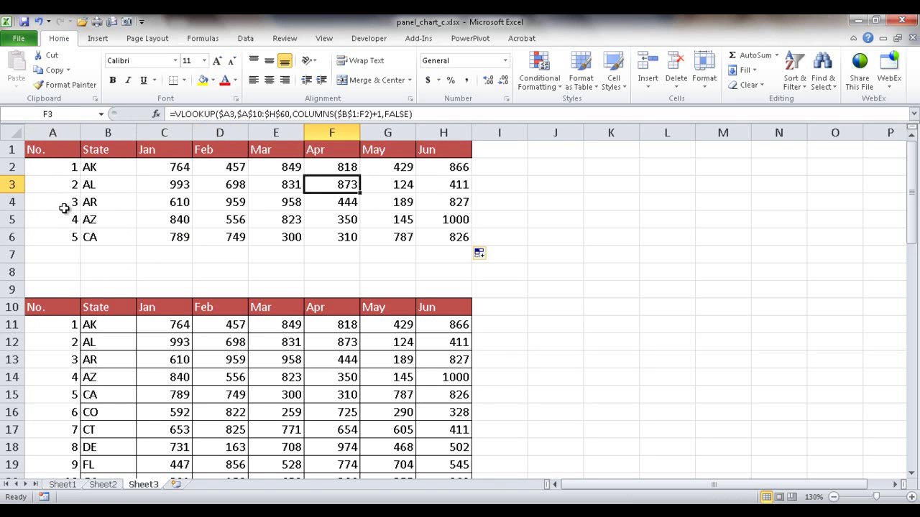
{"action": "left_click", "coordinate": [103, 168]}
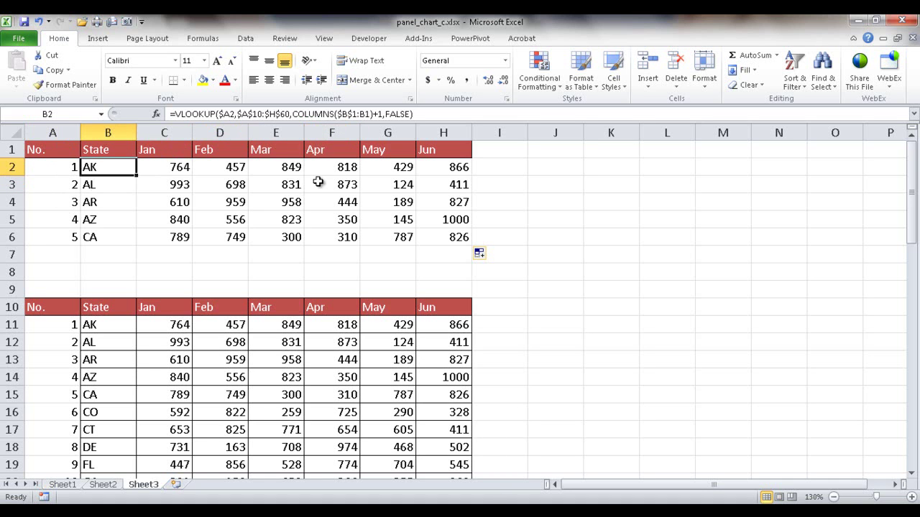
{"action": "left_click", "coordinate": [327, 203]}
{"action": "key", "text": "Up"}
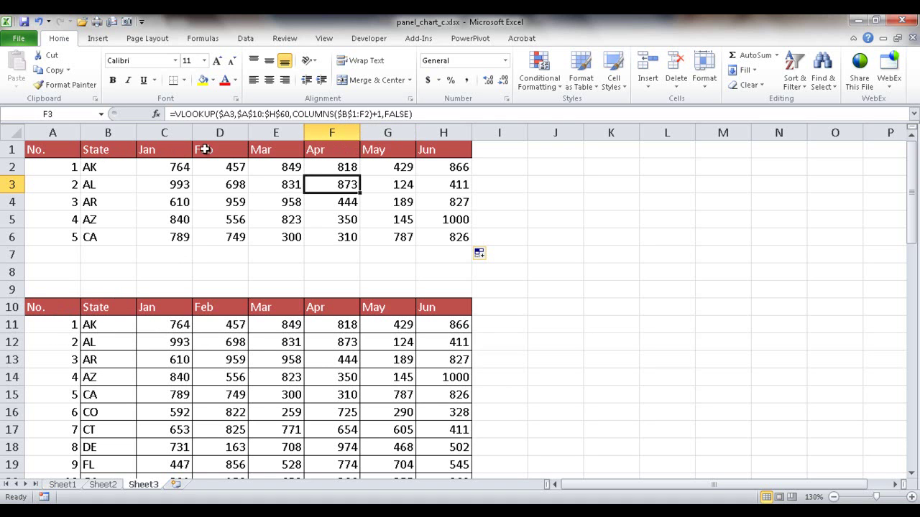
Lock the row of the second COLUMNS reference in the B2 formula, making it COLUMNS($B$1:B$1), and enter it.
{"action": "left_click", "coordinate": [121, 166]}
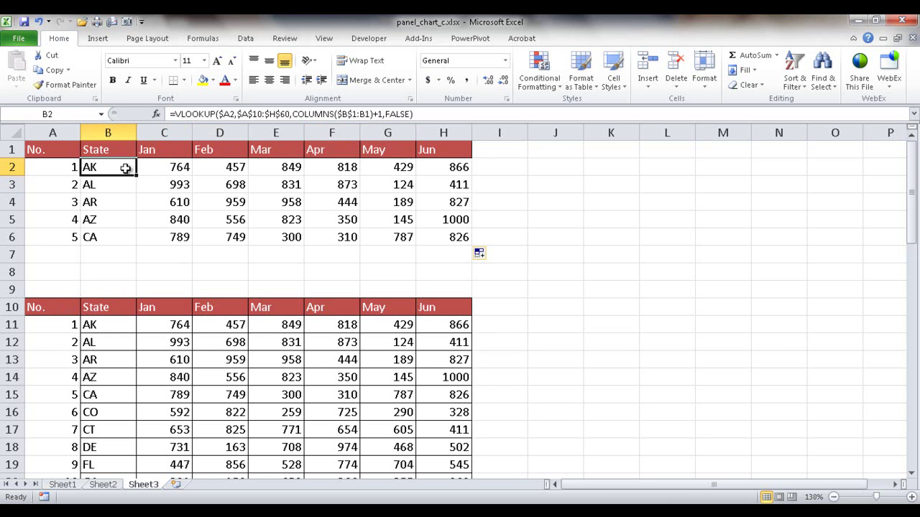
{"action": "left_click_drag", "start_coordinate": [125, 168], "coordinate": [388, 220]}
{"action": "left_click", "coordinate": [131, 167]}
{"action": "left_click", "coordinate": [365, 114]}
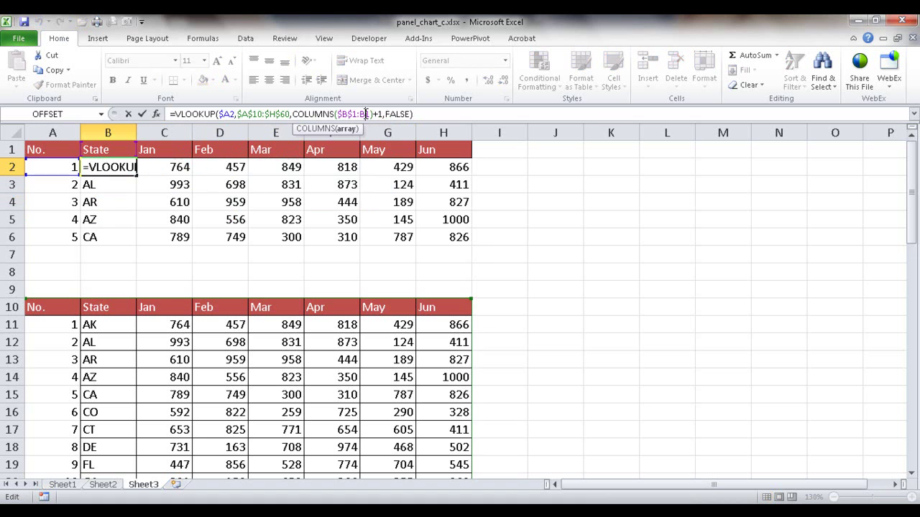
{"action": "type", "text": "1"}
{"action": "key", "text": "F4"}
{"action": "key", "text": "F4"}
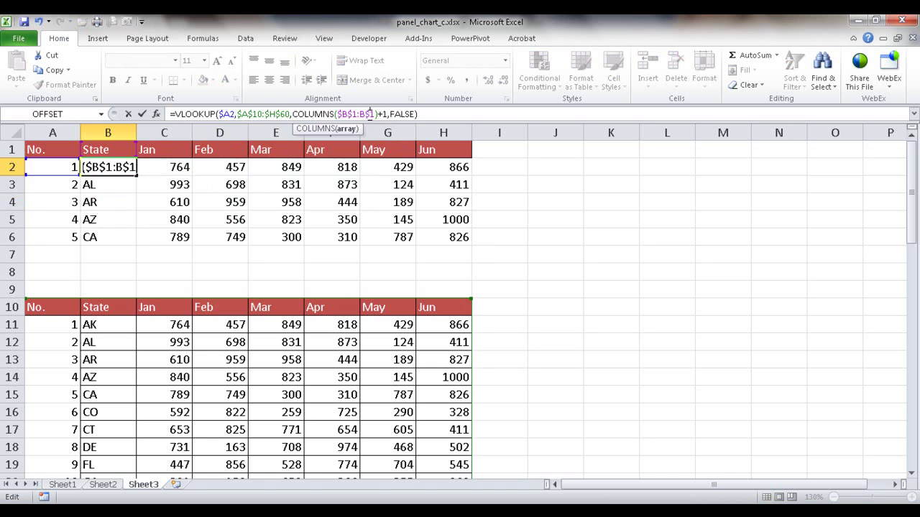
{"action": "key", "text": "ctrl+Return"}
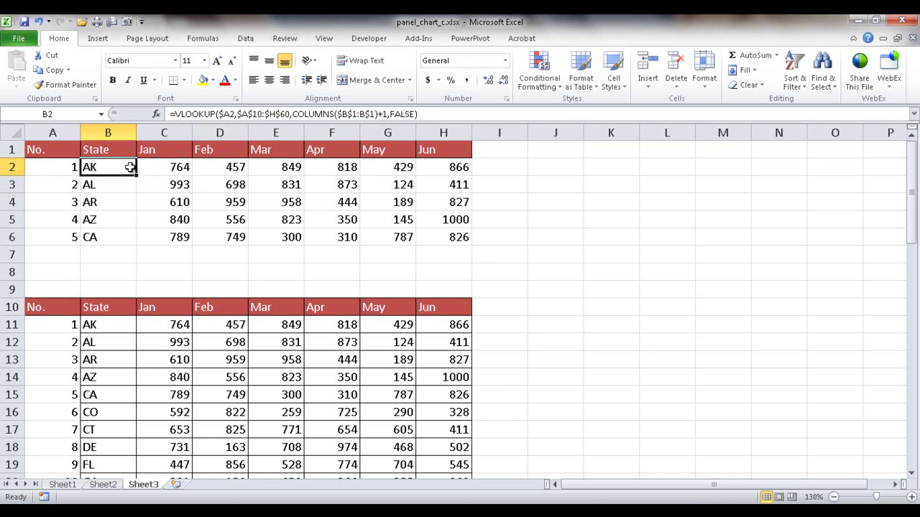
Fill the corrected B2 formula across to the Jun column and down to row 6, and check the formula in F3.
{"action": "left_click_drag", "start_coordinate": [137, 175], "coordinate": [471, 175]}
{"action": "double_click", "coordinate": [472, 176]}
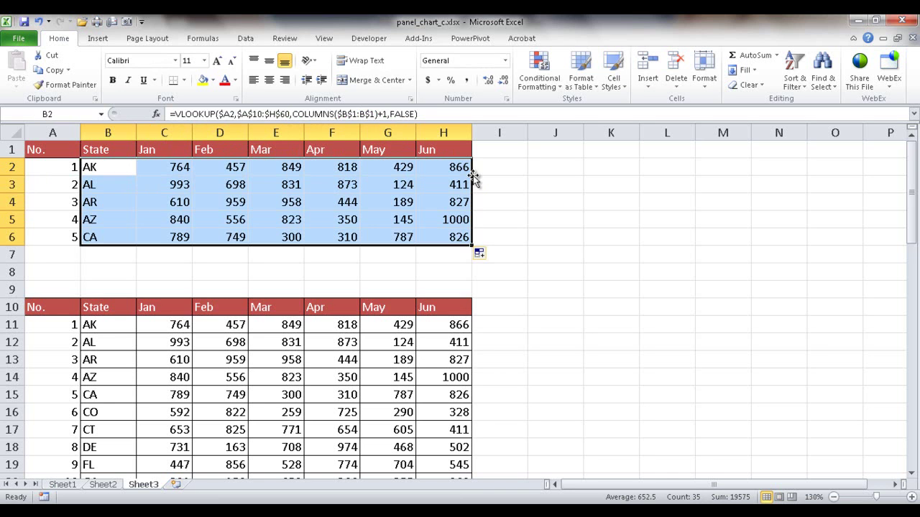
{"action": "left_click", "coordinate": [337, 185]}
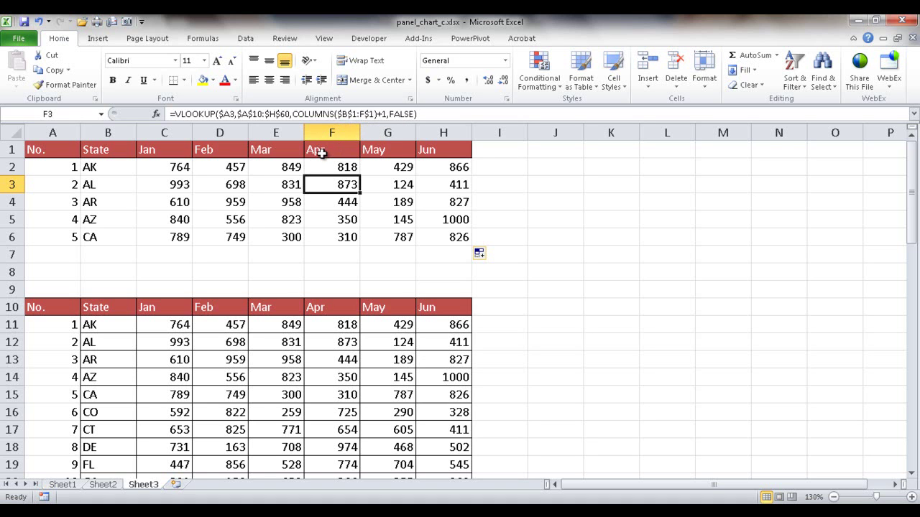
{"action": "left_click", "coordinate": [401, 114]}
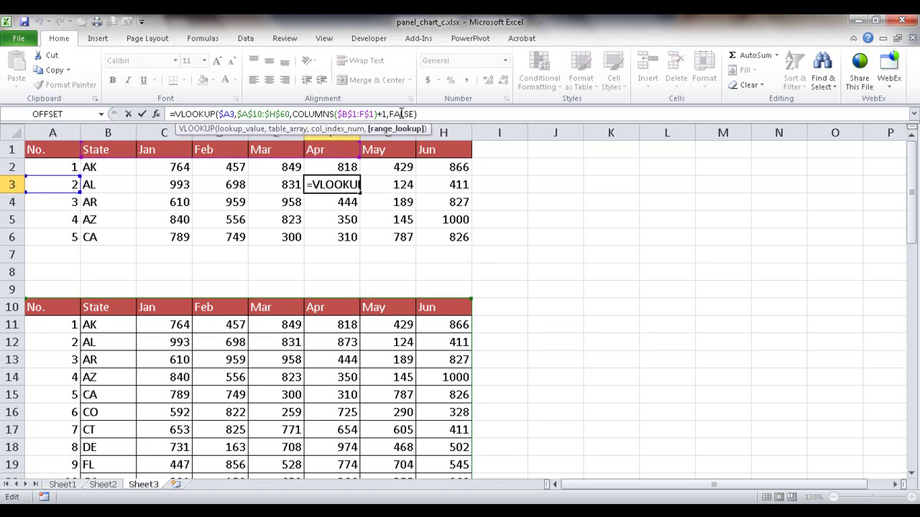
{"action": "key", "text": "ctrl+Return"}
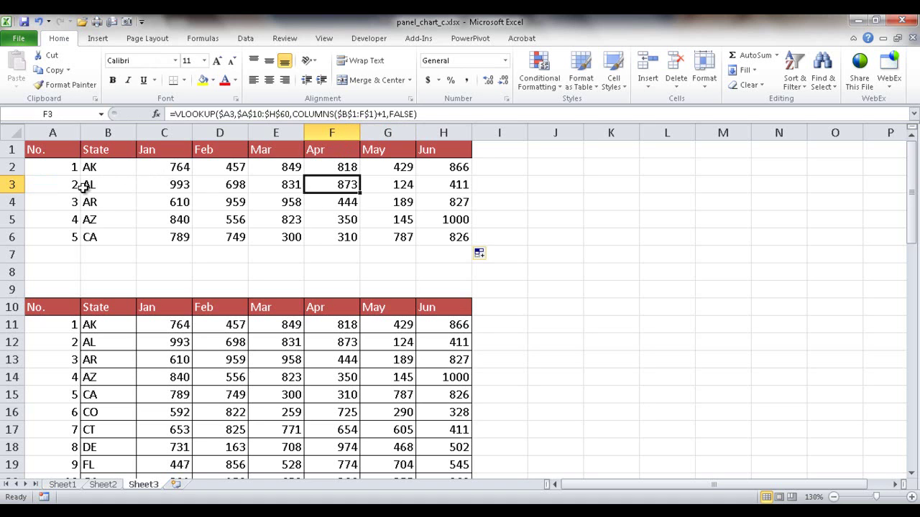
Test the lookup table against the source data with 6 as the starting number in A2, and reset it to 1.
{"action": "left_click", "coordinate": [64, 167]}
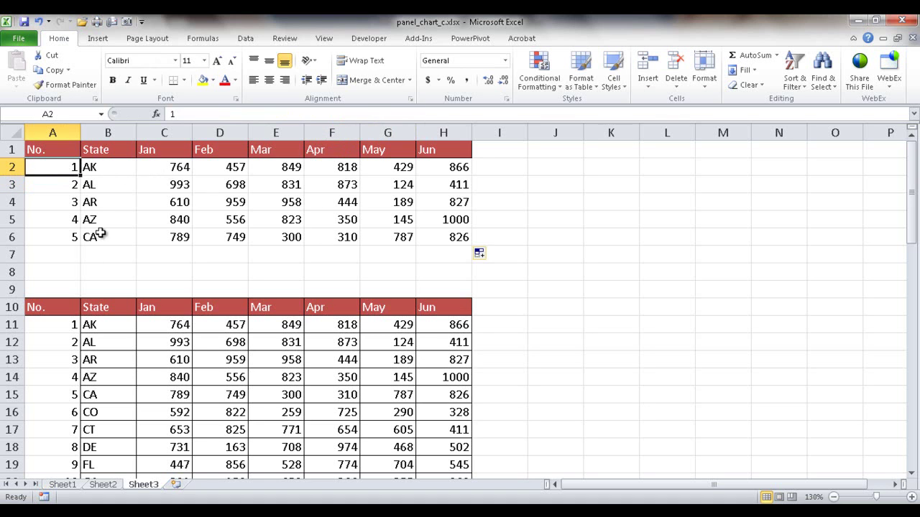
{"action": "type", "text": "6"}
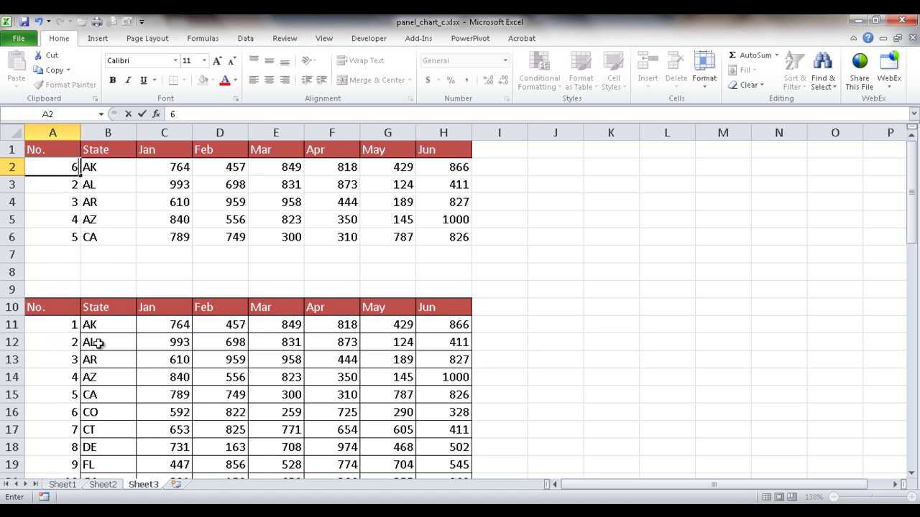
{"action": "key", "text": "Return"}
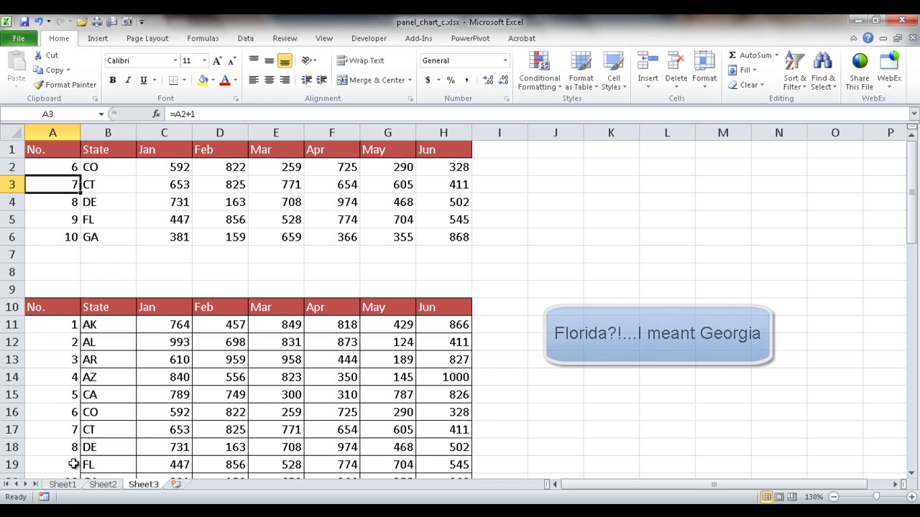
{"action": "left_click_drag", "start_coordinate": [912, 223], "coordinate": [912, 229]}
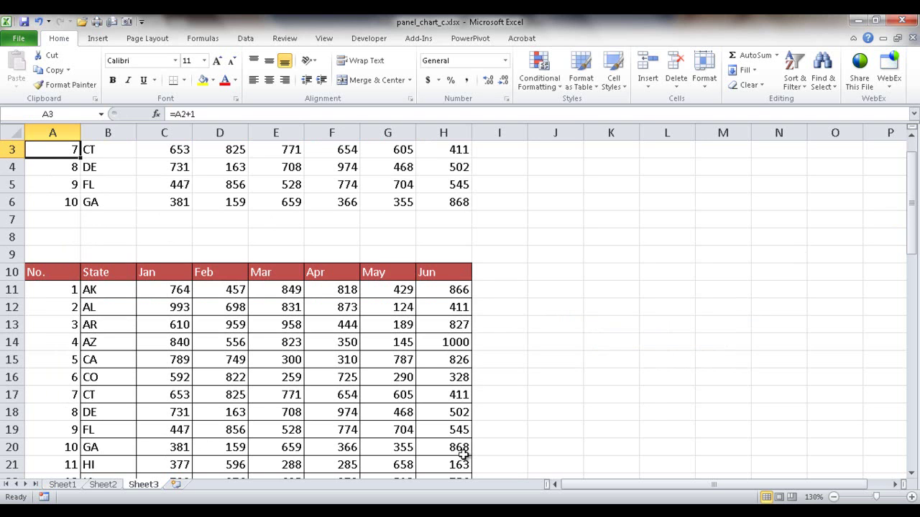
{"action": "left_click_drag", "start_coordinate": [906, 208], "coordinate": [908, 203]}
{"action": "left_click", "coordinate": [63, 167]}
{"action": "type", "text": "1"}
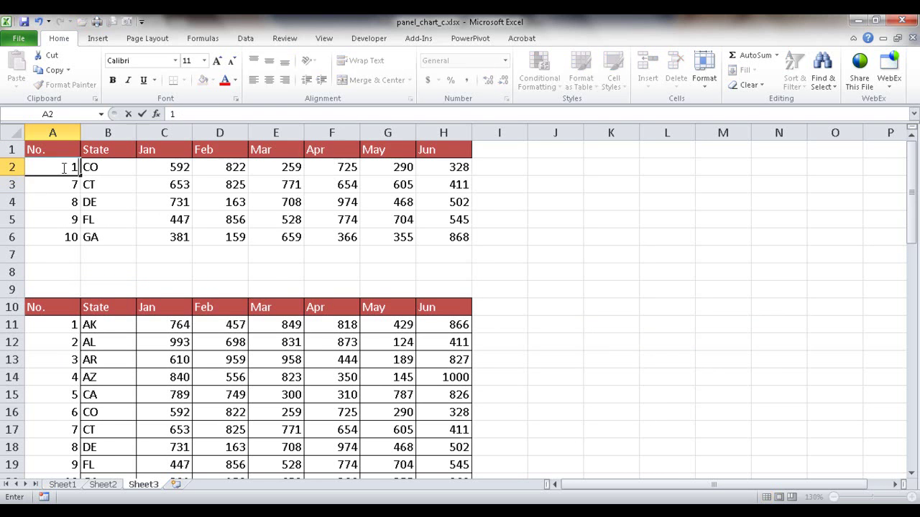
{"action": "key", "text": "Return"}
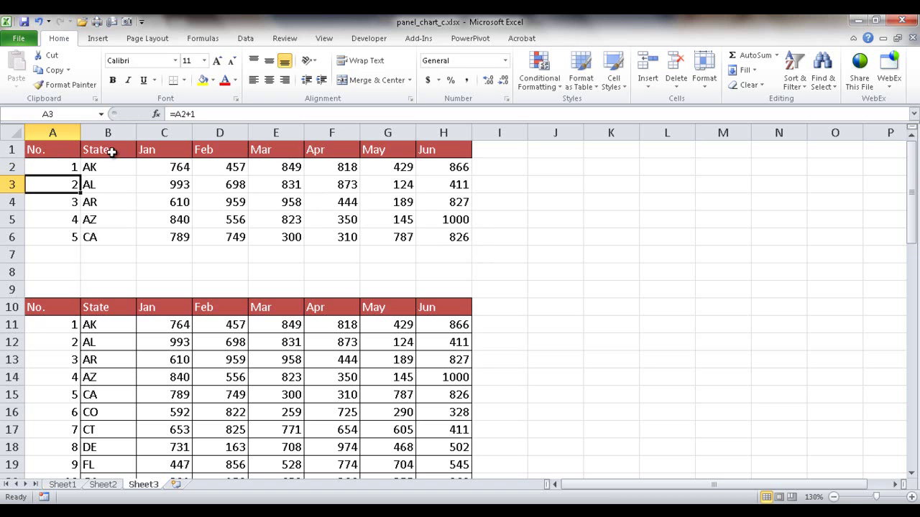
Insert a basic 2-D line chart from the lookup table range B1:H6.
{"action": "left_click_drag", "start_coordinate": [112, 149], "coordinate": [443, 235]}
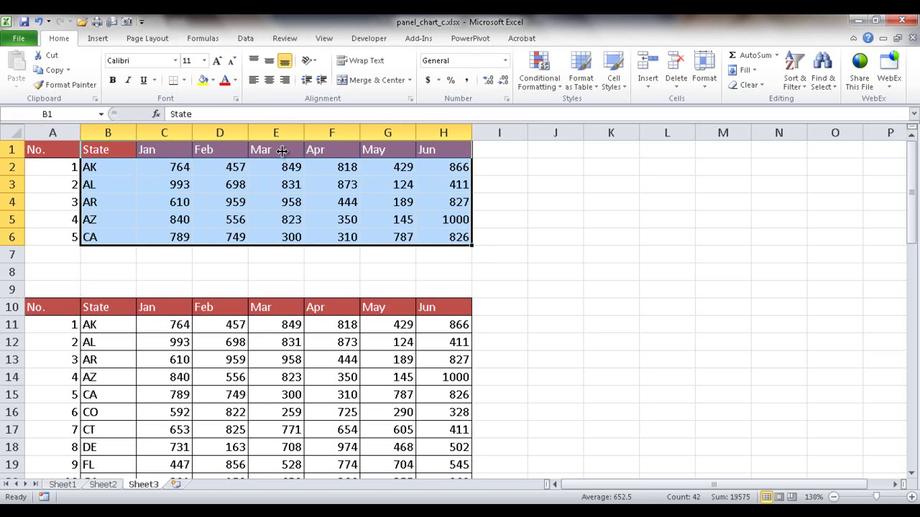
{"action": "left_click", "coordinate": [101, 40]}
{"action": "left_click", "coordinate": [285, 69]}
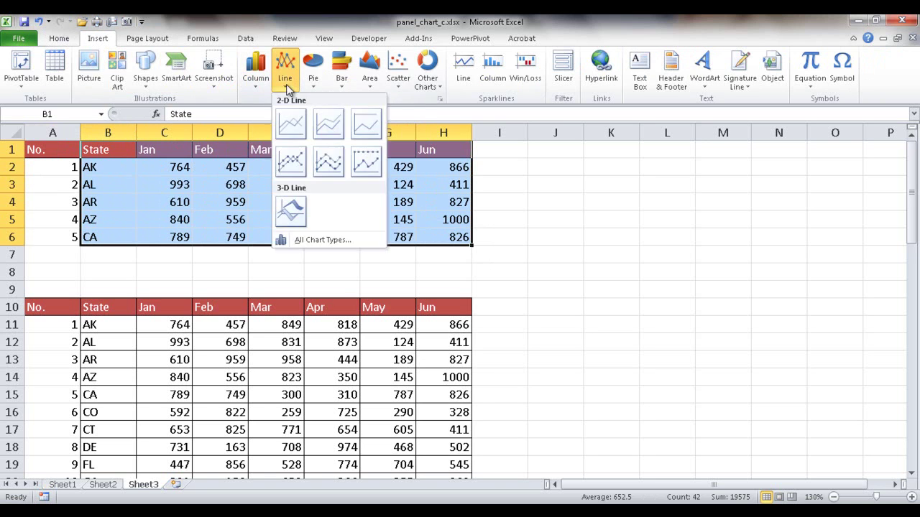
{"action": "left_click", "coordinate": [291, 120]}
Shrink the line chart and place it beside the lookup table, over about J4:O13.
{"action": "left_click_drag", "start_coordinate": [474, 189], "coordinate": [694, 177]}
{"action": "left_click_drag", "start_coordinate": [486, 432], "coordinate": [612, 358]}
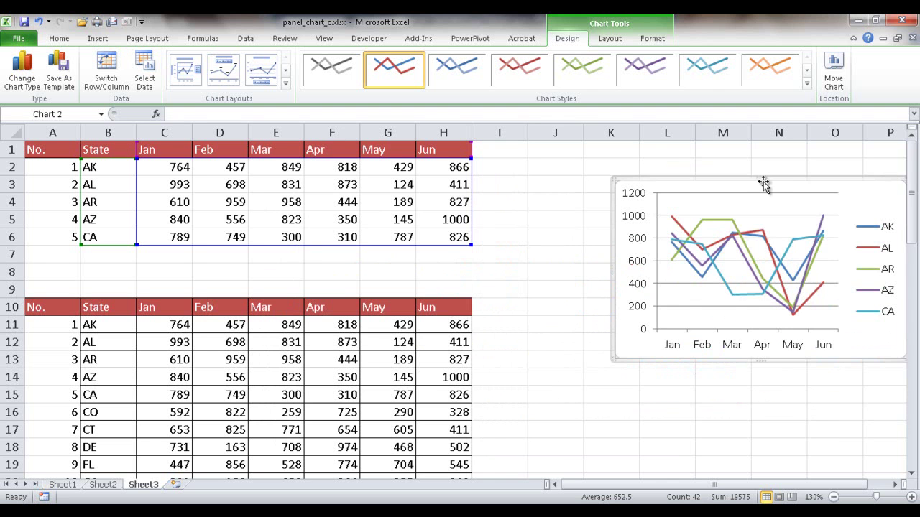
{"action": "left_click_drag", "start_coordinate": [761, 181], "coordinate": [680, 192]}
Show the chart's legend at the top and delete the horizontal gridlines.
{"action": "left_click", "coordinate": [783, 244]}
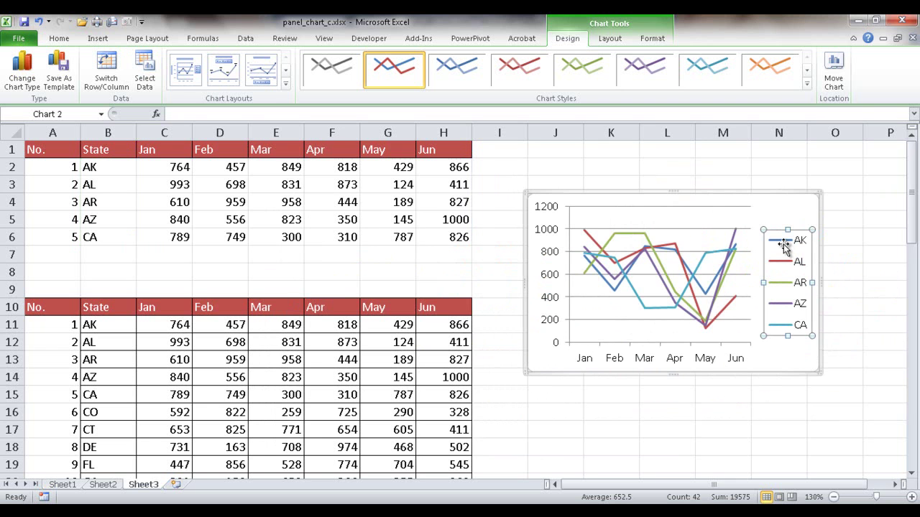
{"action": "left_click", "coordinate": [609, 38]}
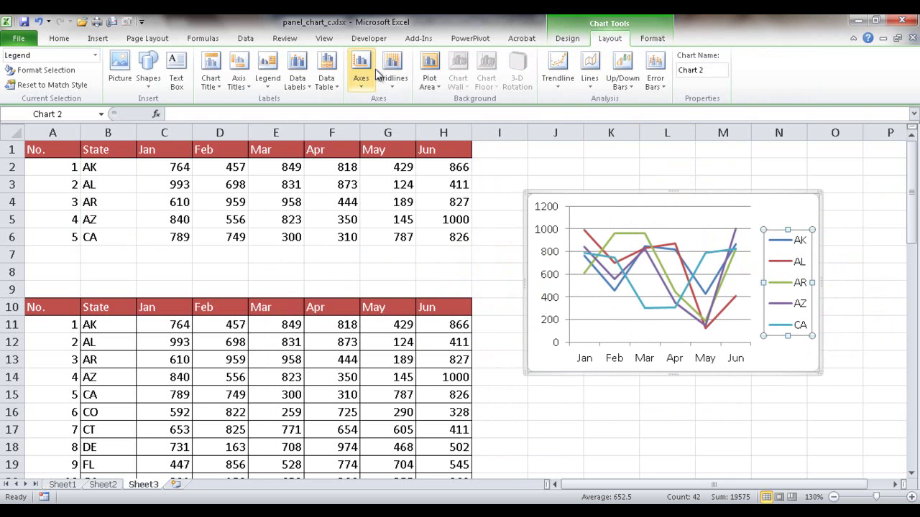
{"action": "left_click", "coordinate": [268, 76]}
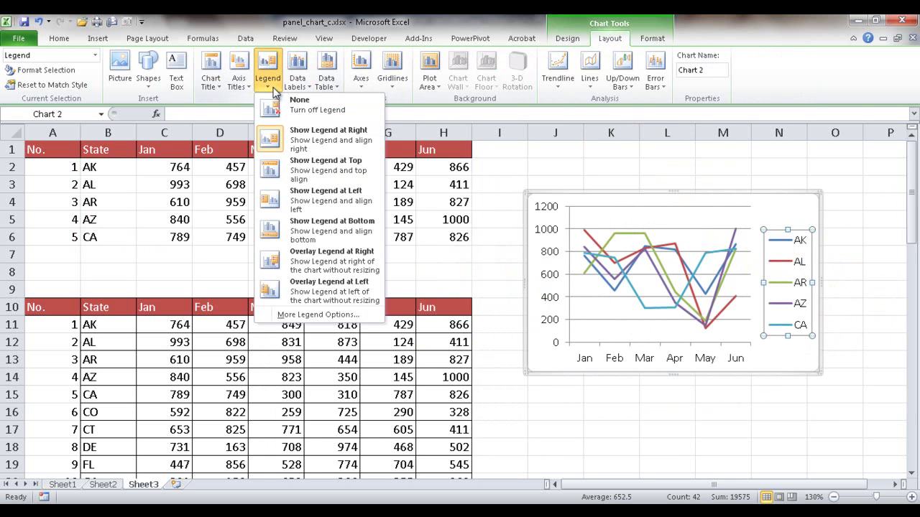
{"action": "left_click", "coordinate": [302, 167]}
{"action": "left_click", "coordinate": [717, 454]}
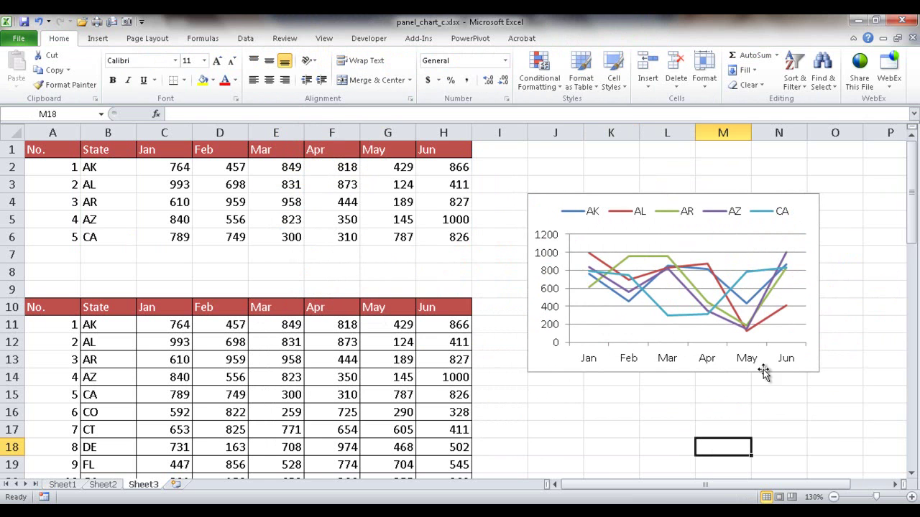
{"action": "left_click", "coordinate": [798, 306]}
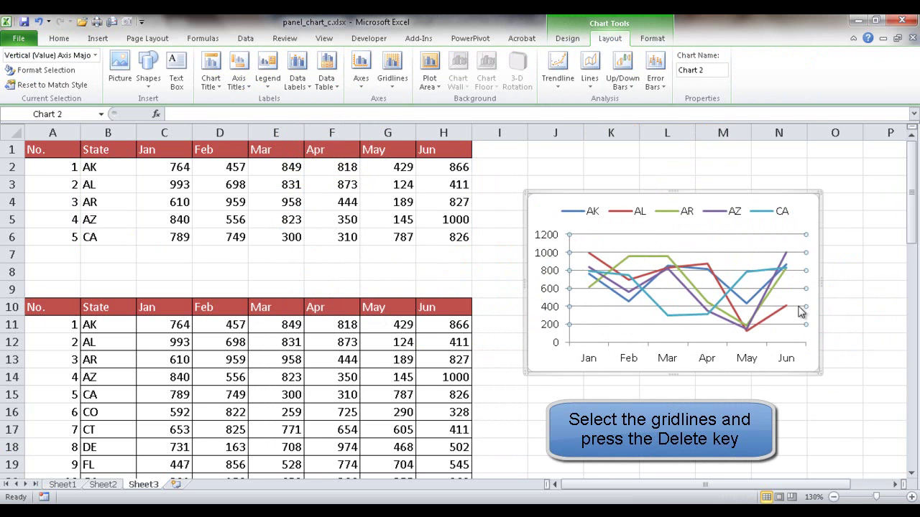
{"action": "key", "text": "Delete"}
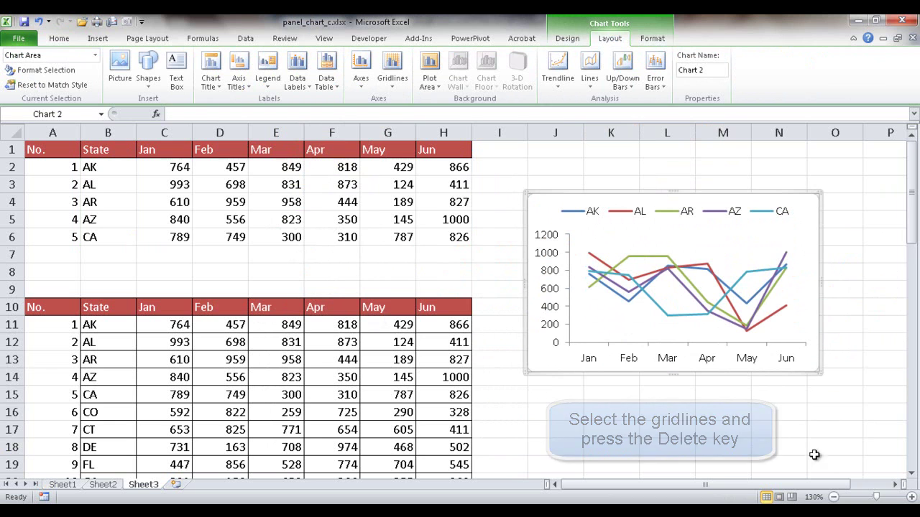
Duplicate the line chart four times to have five identical charts, one per state.
{"action": "left_click", "coordinate": [895, 484]}
{"action": "left_click", "coordinate": [895, 485]}
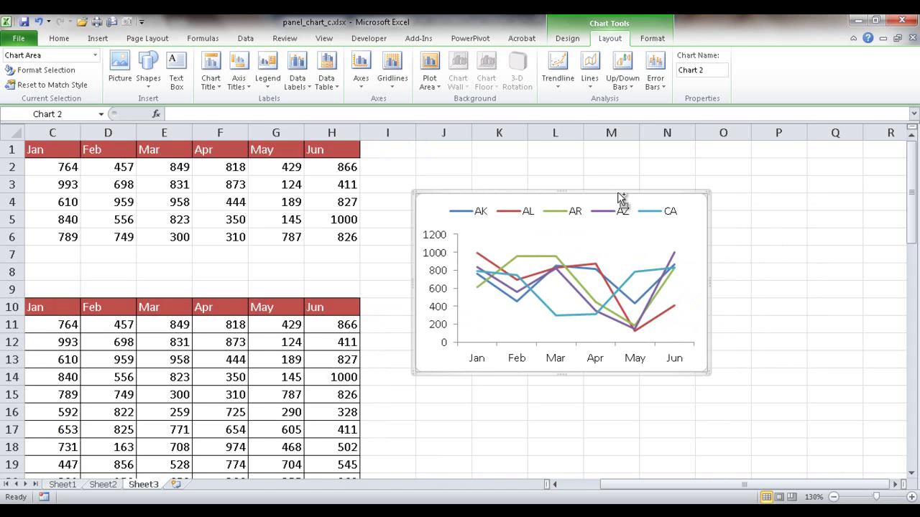
{"action": "key", "text": "ctrl+d"}
{"action": "key", "text": "ctrl+d"}
{"action": "key", "text": "ctrl+d"}
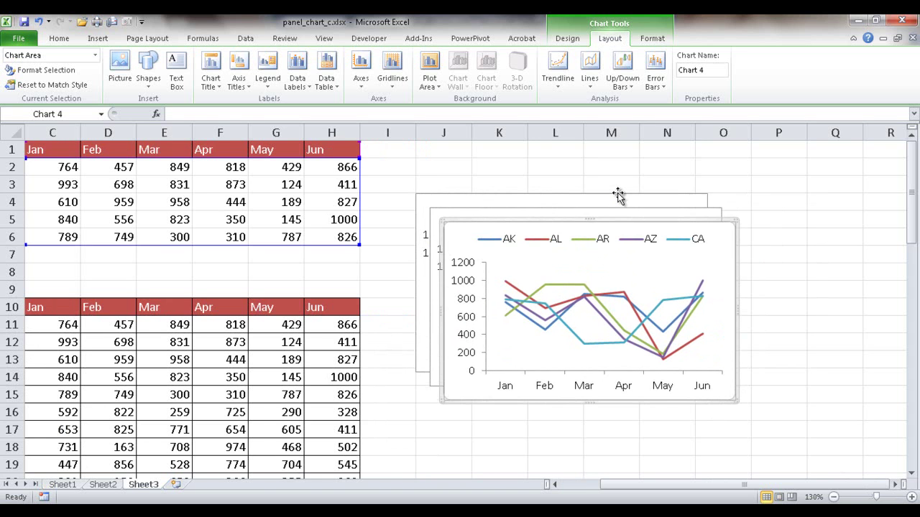
{"action": "key", "text": "ctrl+d"}
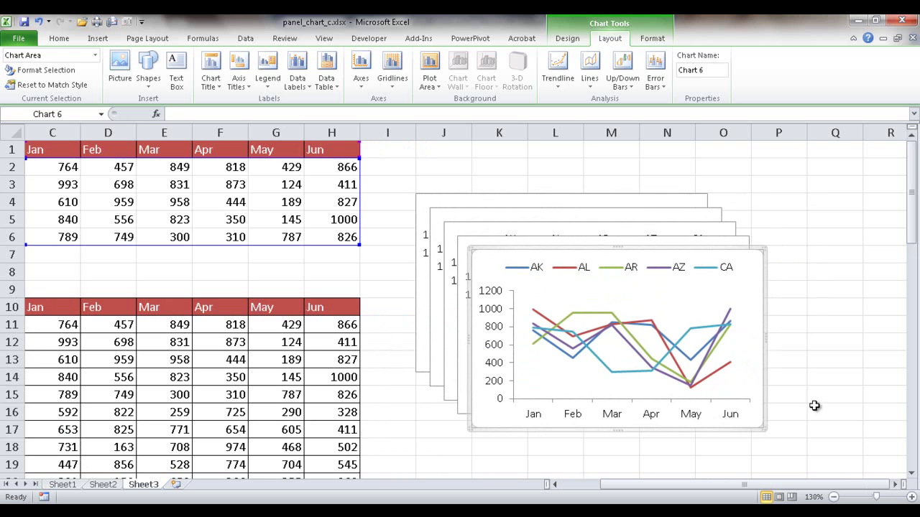
Spread the four chart copies apart over the empty columns beside the original chart so each can be reached.
{"action": "scroll", "coordinate": [772, 405], "scroll_direction": "right", "scroll_amount": 6}
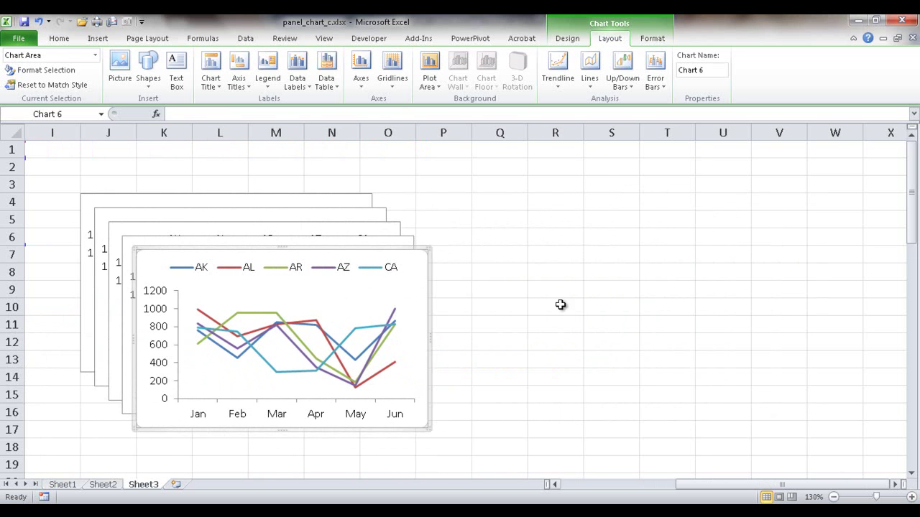
{"action": "left_click_drag", "start_coordinate": [410, 246], "coordinate": [842, 291]}
{"action": "left_click_drag", "start_coordinate": [394, 233], "coordinate": [649, 262]}
{"action": "left_click_drag", "start_coordinate": [399, 235], "coordinate": [546, 239]}
{"action": "left_click_drag", "start_coordinate": [375, 207], "coordinate": [627, 175]}
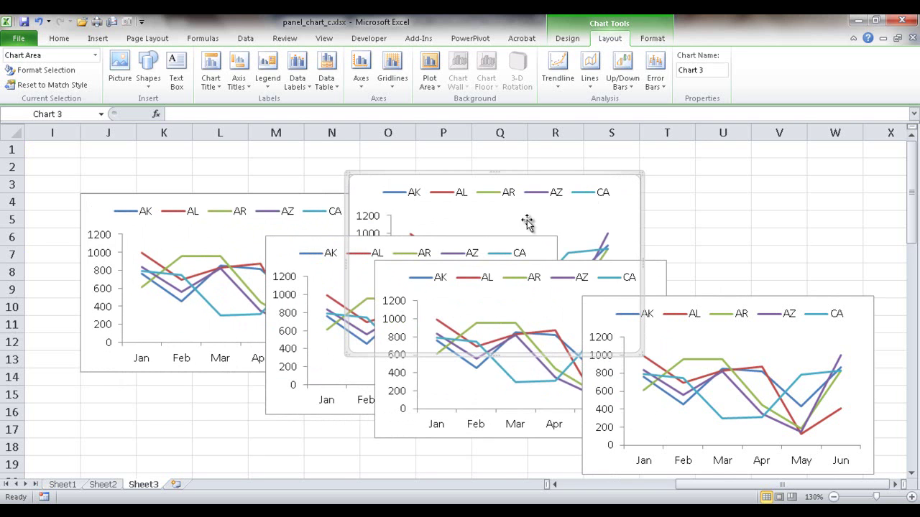
{"action": "left_click", "coordinate": [146, 220]}
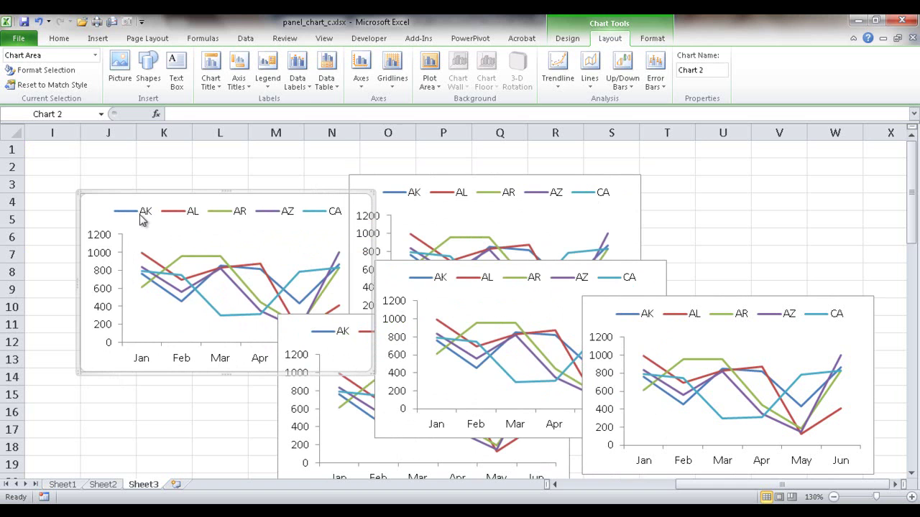
{"action": "mouse_move", "coordinate": [202, 262]}
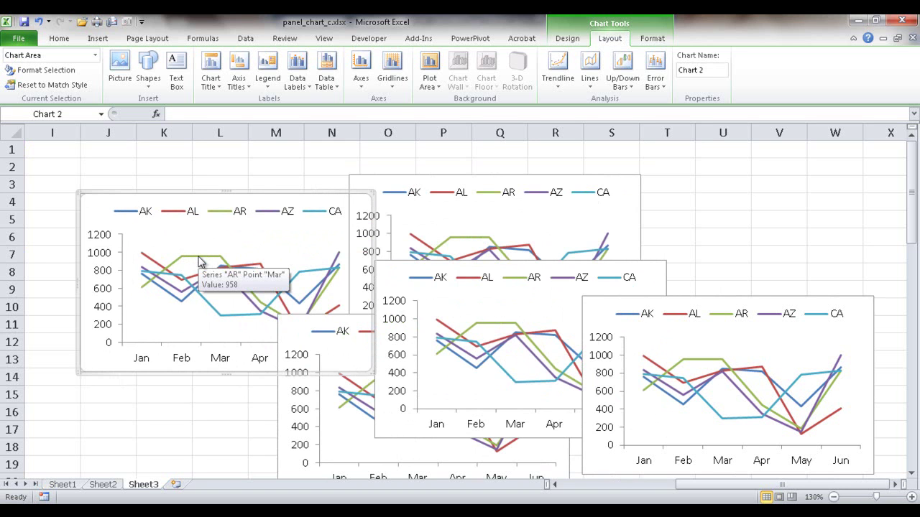
{"action": "left_click", "coordinate": [170, 395]}
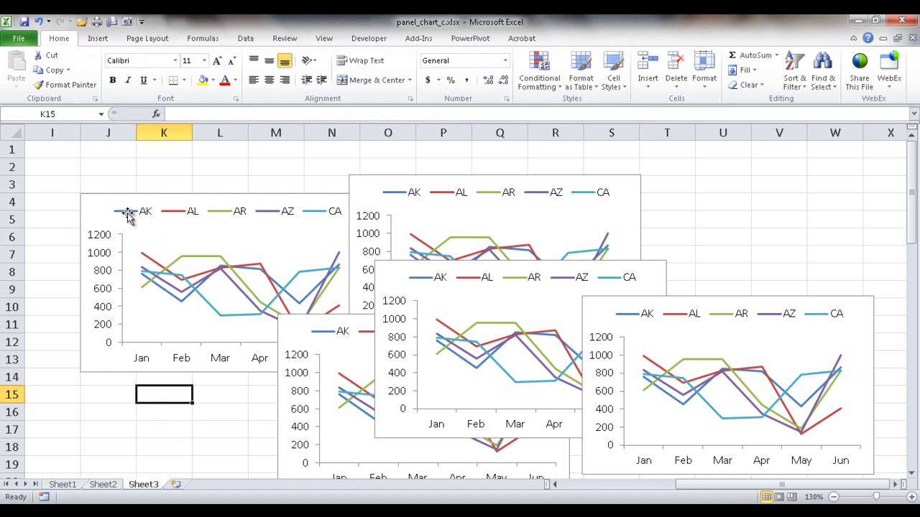
Set the AL series in the first line chart to no fill and no outline.
{"action": "left_click", "coordinate": [199, 281]}
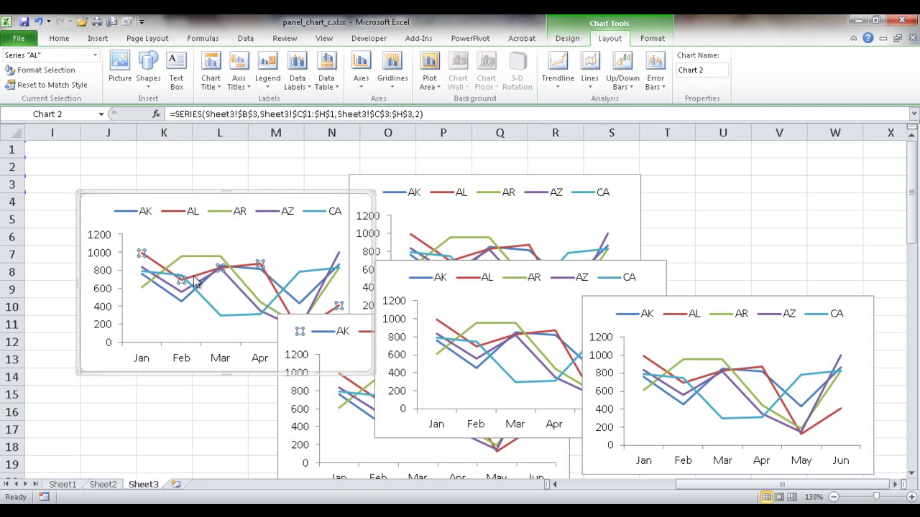
{"action": "right_click", "coordinate": [196, 280]}
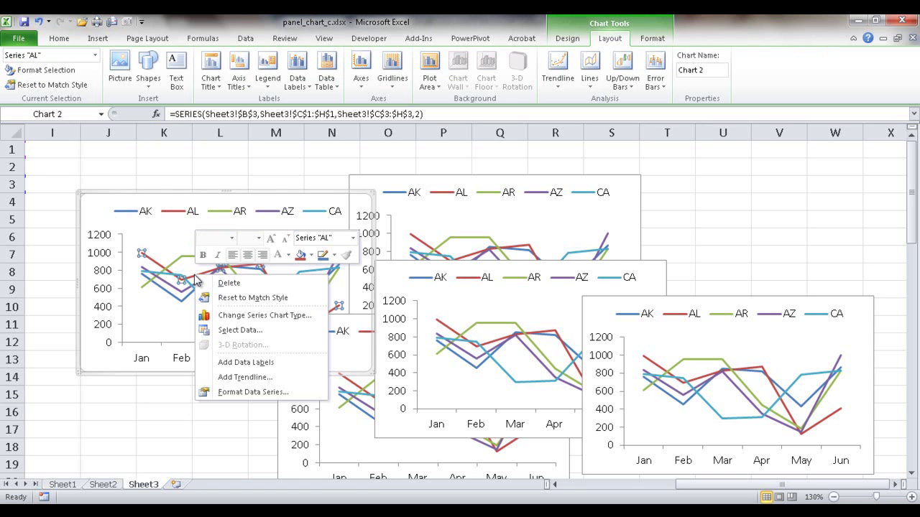
{"action": "left_click", "coordinate": [313, 257]}
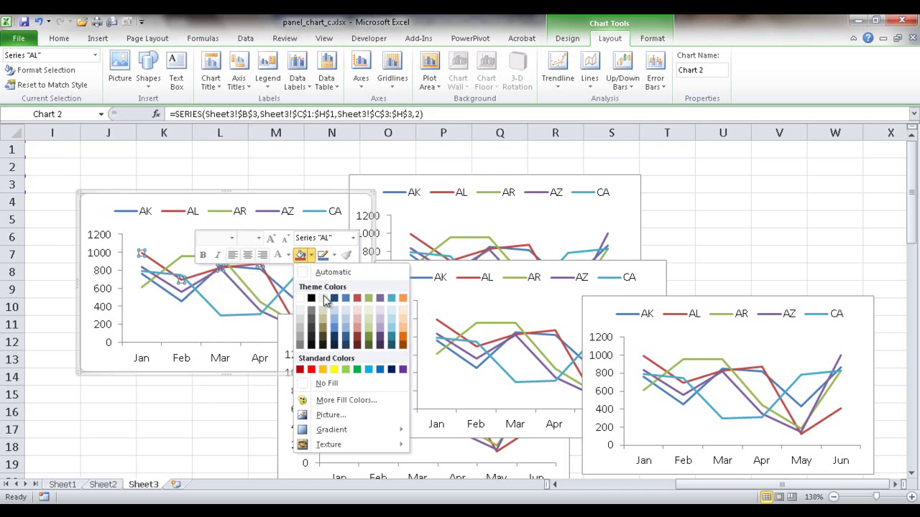
{"action": "left_click", "coordinate": [334, 381]}
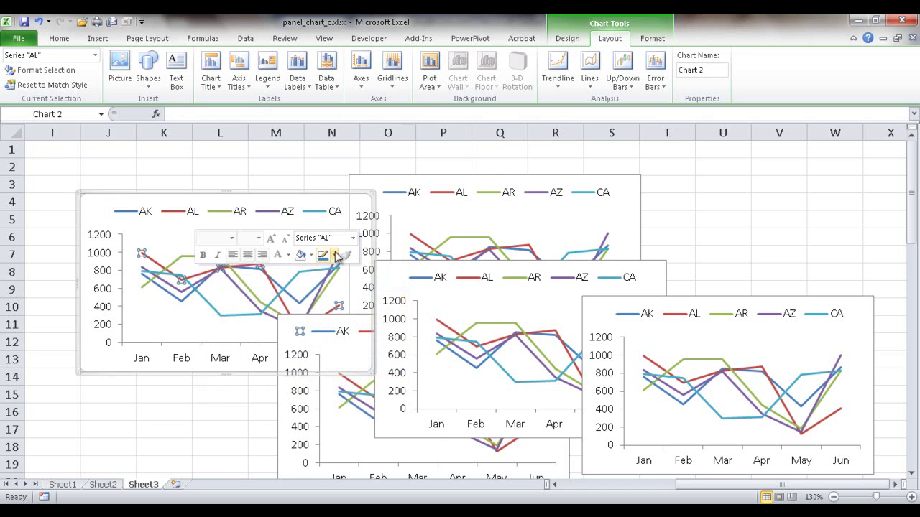
{"action": "left_click", "coordinate": [335, 256]}
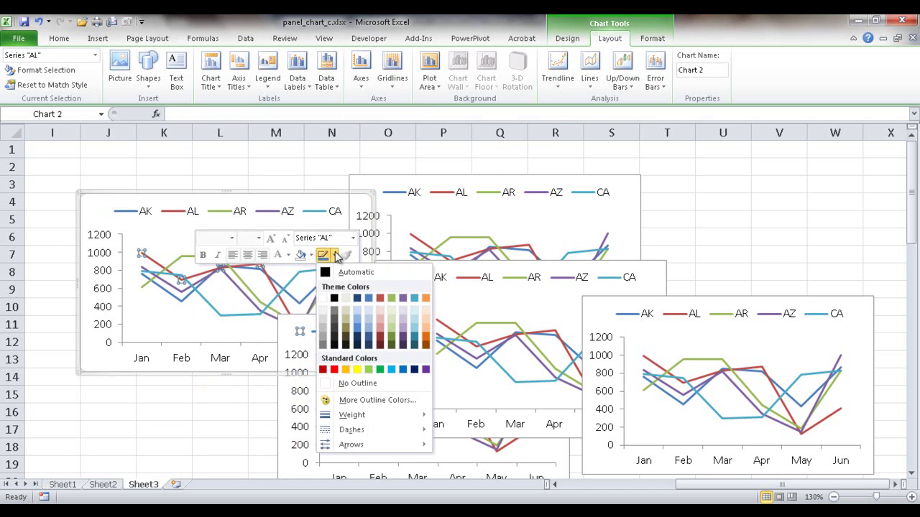
{"action": "left_click", "coordinate": [352, 383]}
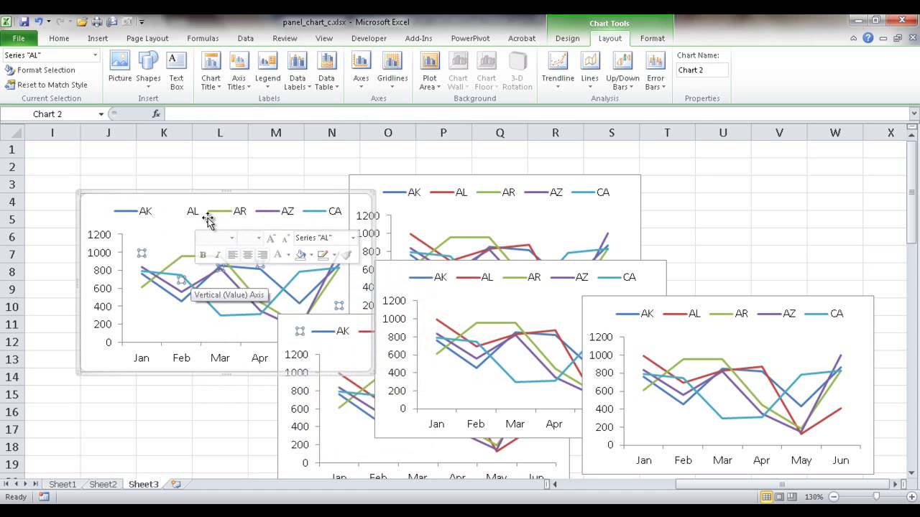
Repeat the no-outline formatting on the AR, AZ and CA lines of the first chart, leaving only AK.
{"action": "left_click", "coordinate": [177, 259]}
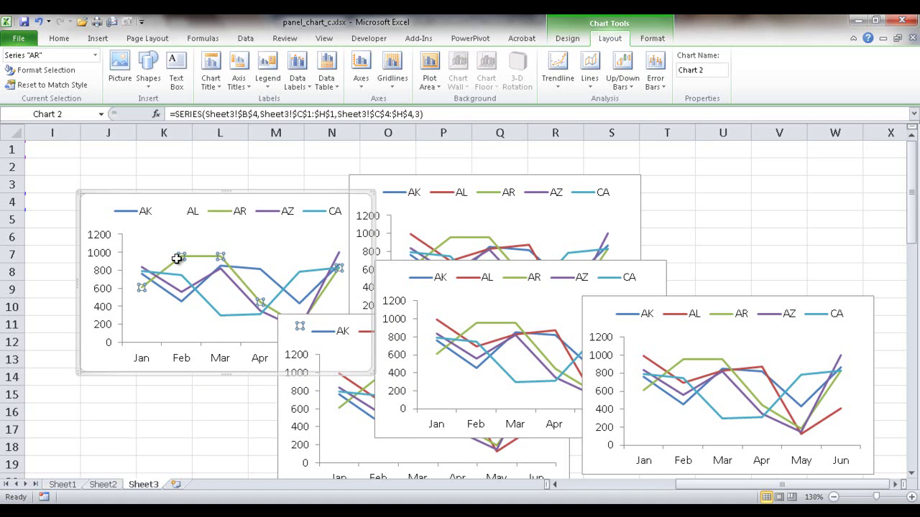
{"action": "key", "text": "F4"}
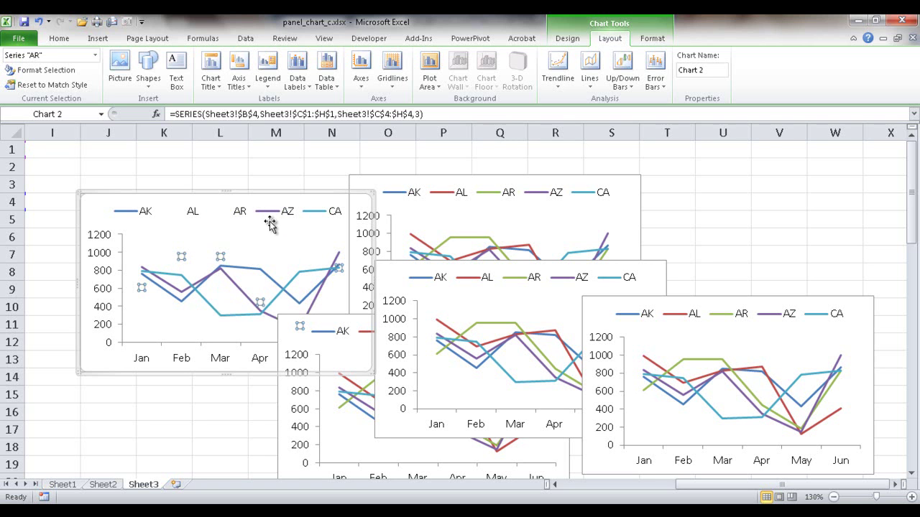
{"action": "left_click", "coordinate": [241, 291]}
{"action": "key", "text": "F4"}
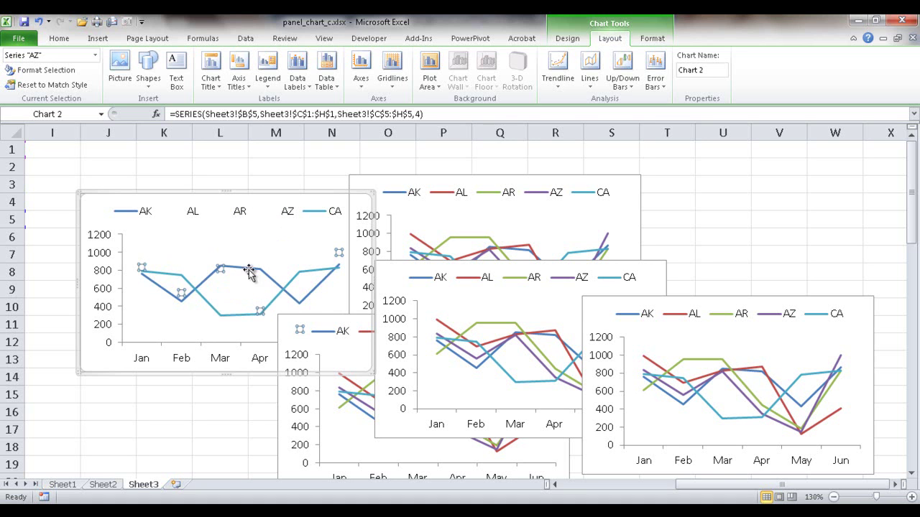
{"action": "left_click", "coordinate": [239, 320]}
{"action": "left_click", "coordinate": [241, 319]}
{"action": "key", "text": "F4"}
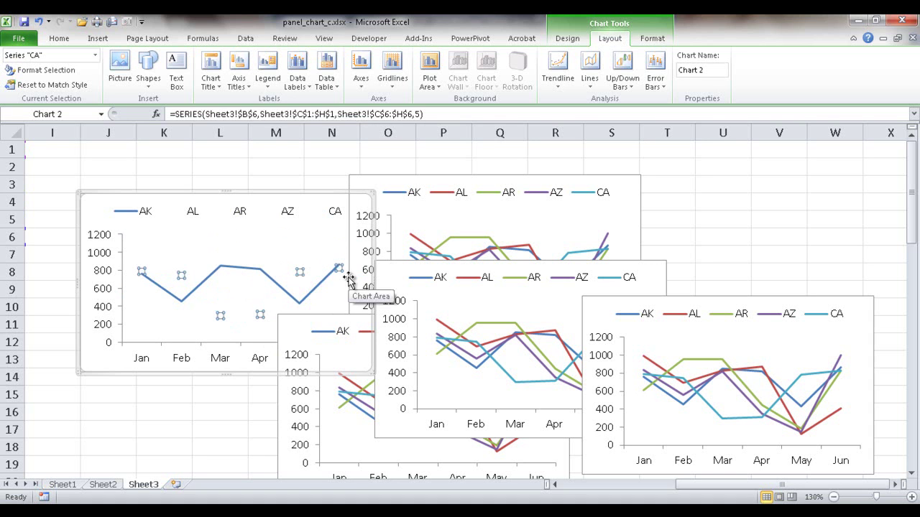
Move the overlapping copies out of the way and bring the second chart next to the AK chart.
{"action": "left_click", "coordinate": [460, 179]}
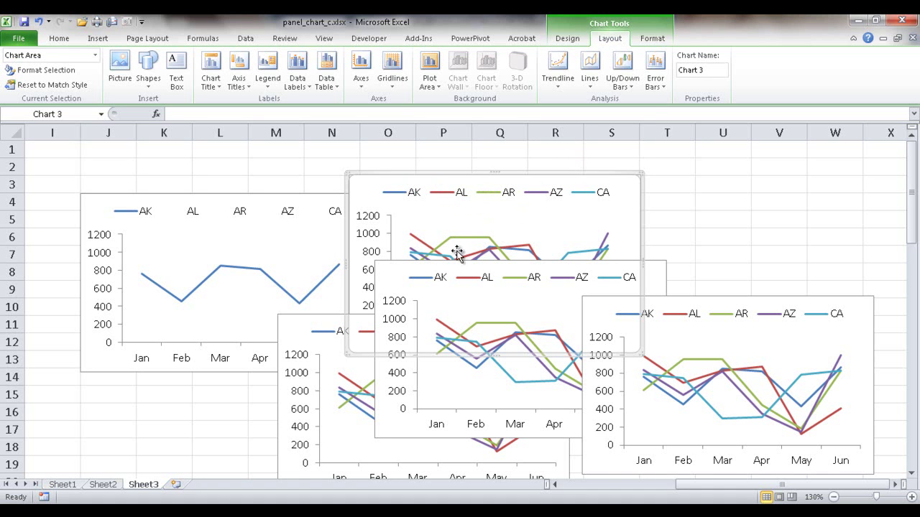
{"action": "left_click_drag", "start_coordinate": [461, 264], "coordinate": [632, 282]}
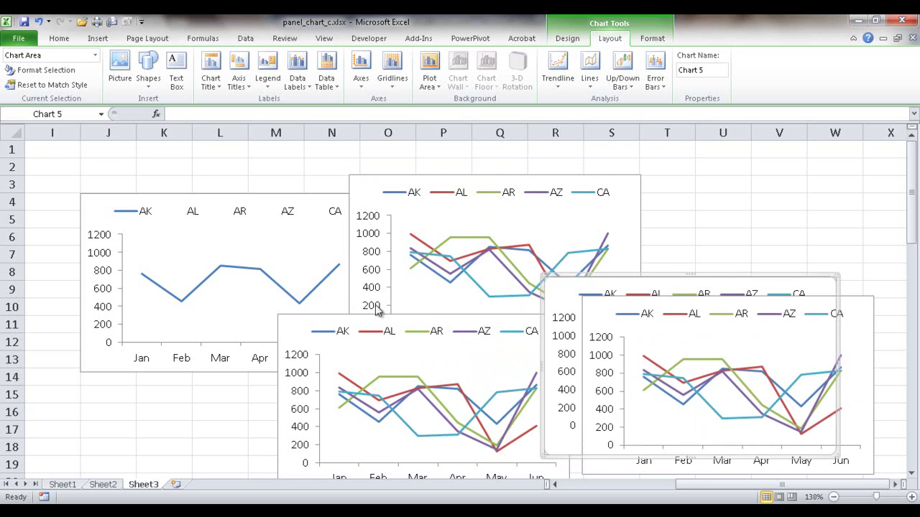
{"action": "left_click_drag", "start_coordinate": [380, 314], "coordinate": [751, 323]}
{"action": "left_click_drag", "start_coordinate": [458, 176], "coordinate": [395, 244]}
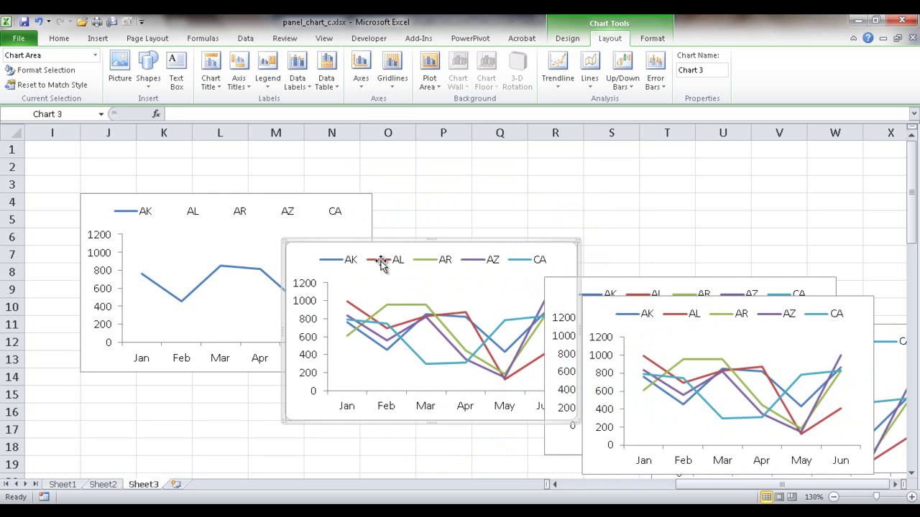
Remove the outlines of the unwanted lines in the four chart copies, leaving only AL, AR, AZ and CA respectively.
{"action": "left_click", "coordinate": [415, 357]}
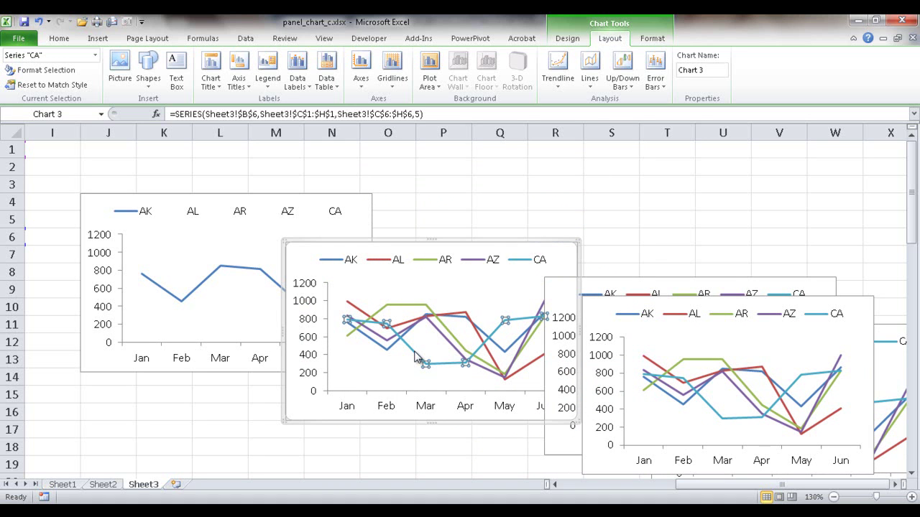
{"action": "right_click", "coordinate": [415, 357]}
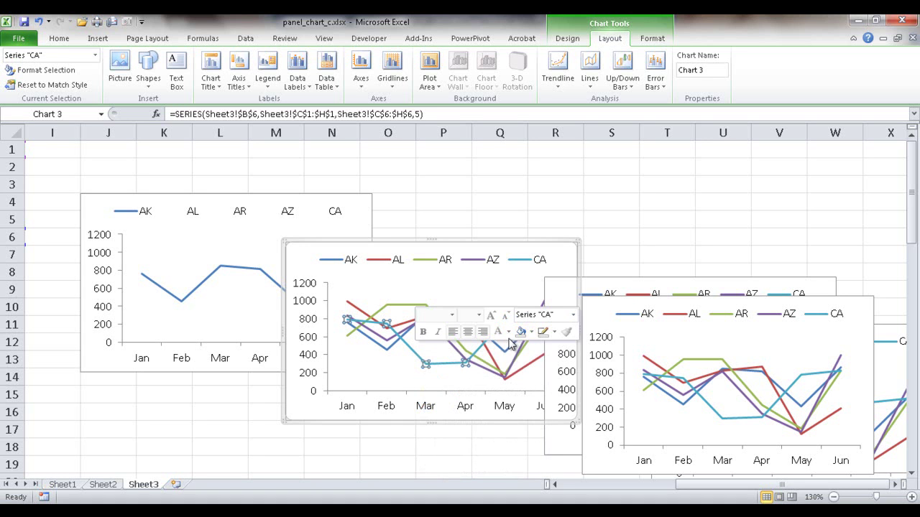
{"action": "left_click", "coordinate": [555, 333]}
{"action": "left_click", "coordinate": [575, 254]}
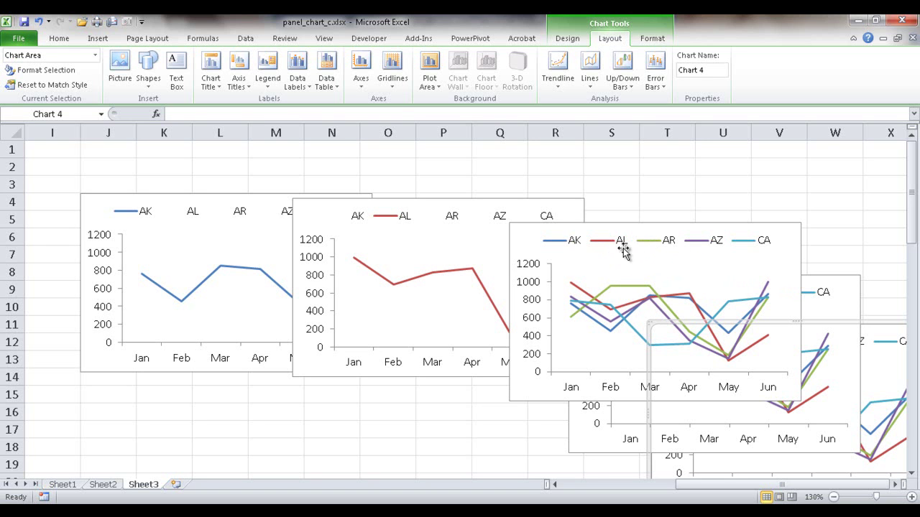
{"action": "left_click", "coordinate": [577, 290]}
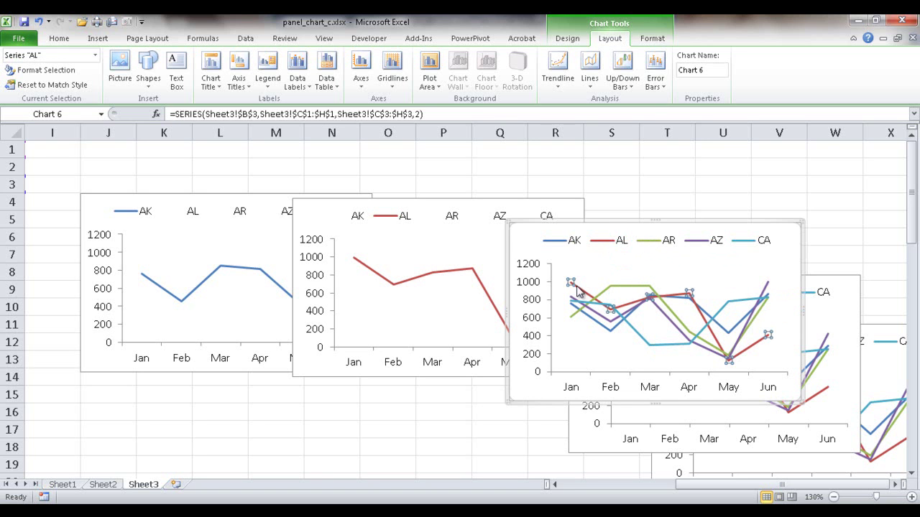
{"action": "right_click", "coordinate": [576, 290]}
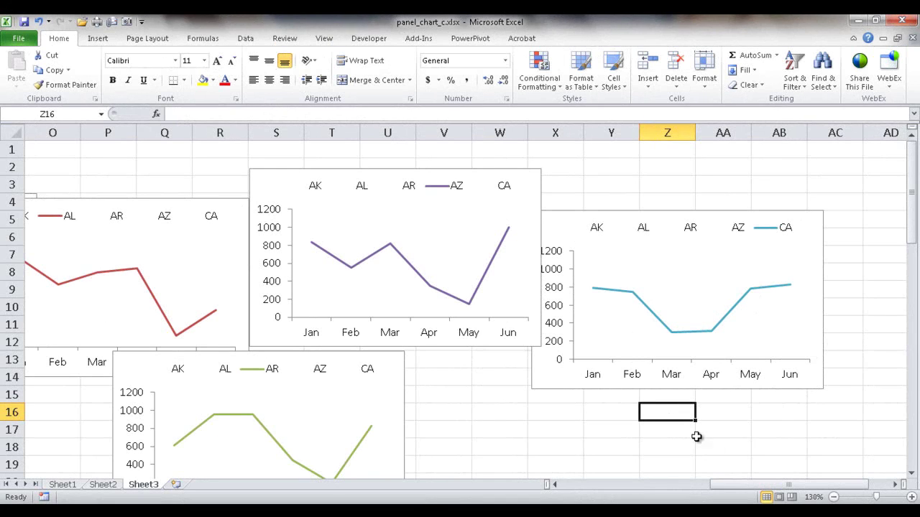
Narrow the AK chart to columns J:M and fit the AL chart flush beside it over N4:Q13.
{"action": "left_click_drag", "start_coordinate": [740, 488], "coordinate": [661, 495]}
{"action": "left_click", "coordinate": [362, 194]}
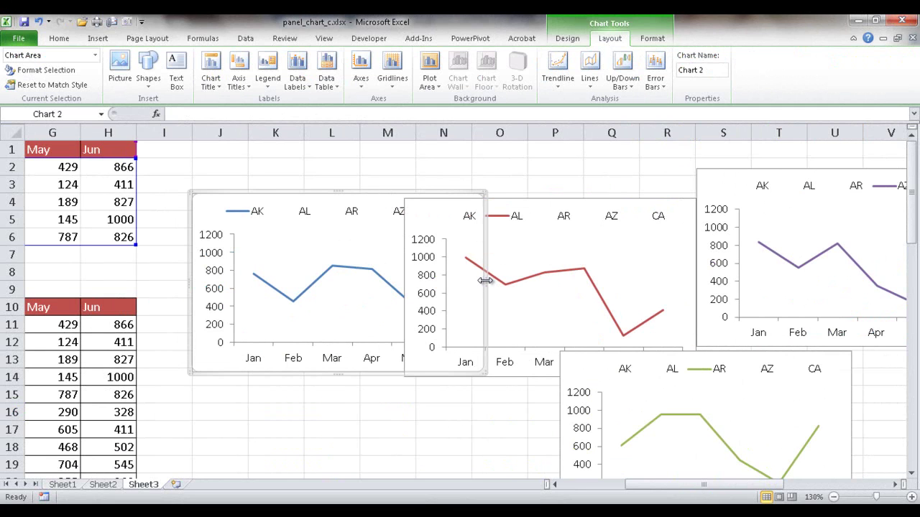
{"action": "left_click_drag", "start_coordinate": [485, 280], "coordinate": [418, 280]}
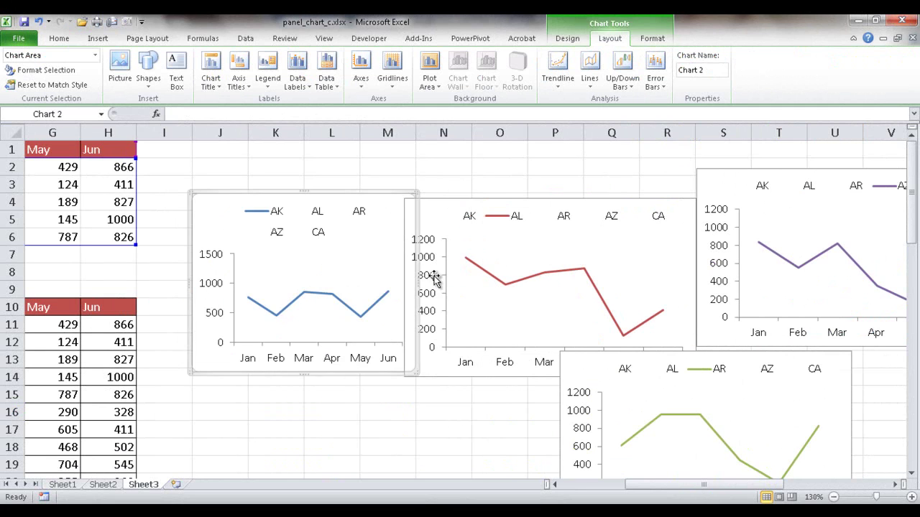
{"action": "mouse_move", "coordinate": [468, 199]}
{"action": "left_mouse_down"}
{"action": "mouse_move", "coordinate": [486, 198]}
{"action": "mouse_move", "coordinate": [485, 207]}
{"action": "mouse_move", "coordinate": [500, 199]}
{"action": "mouse_move", "coordinate": [478, 200]}
{"action": "left_mouse_up"}
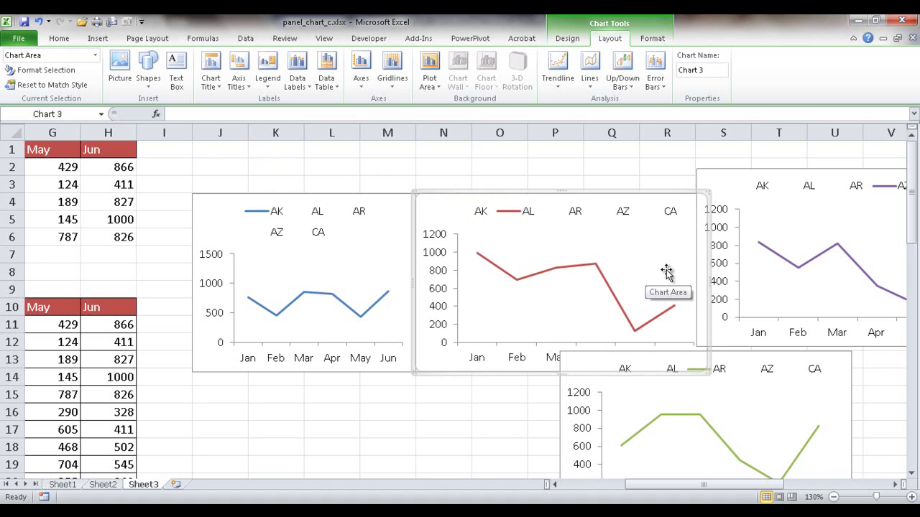
{"action": "left_click_drag", "start_coordinate": [708, 280], "coordinate": [654, 280]}
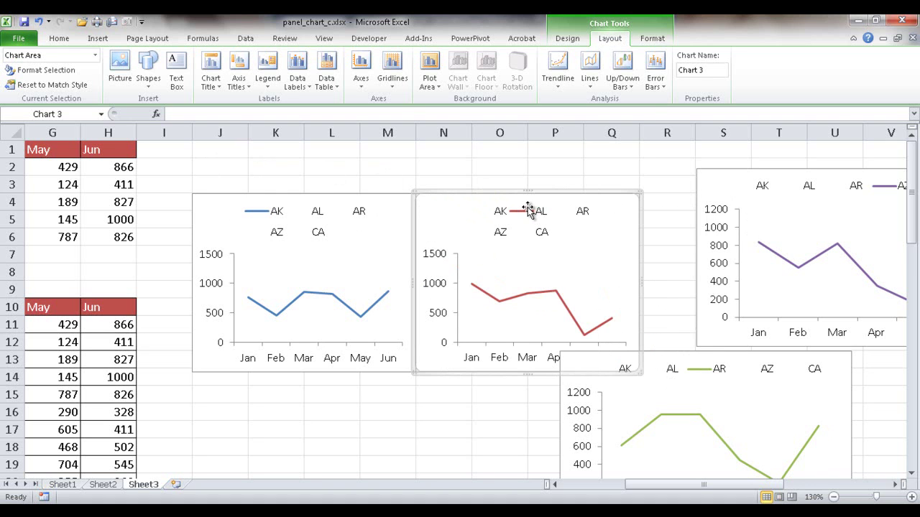
Move the AZ chart aside and fit the AR chart against the AL chart, narrowed to R4:U13.
{"action": "left_click", "coordinate": [895, 485]}
{"action": "left_click", "coordinate": [895, 485]}
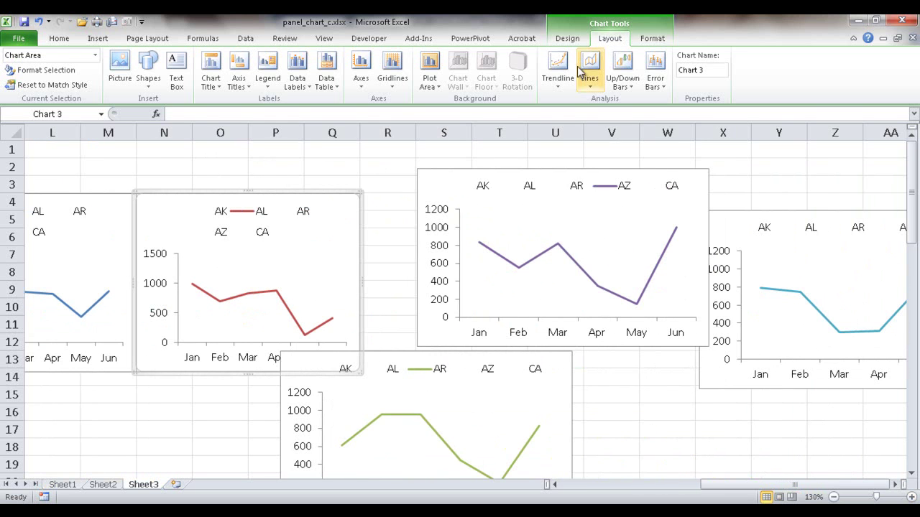
{"action": "left_click_drag", "start_coordinate": [585, 168], "coordinate": [719, 307]}
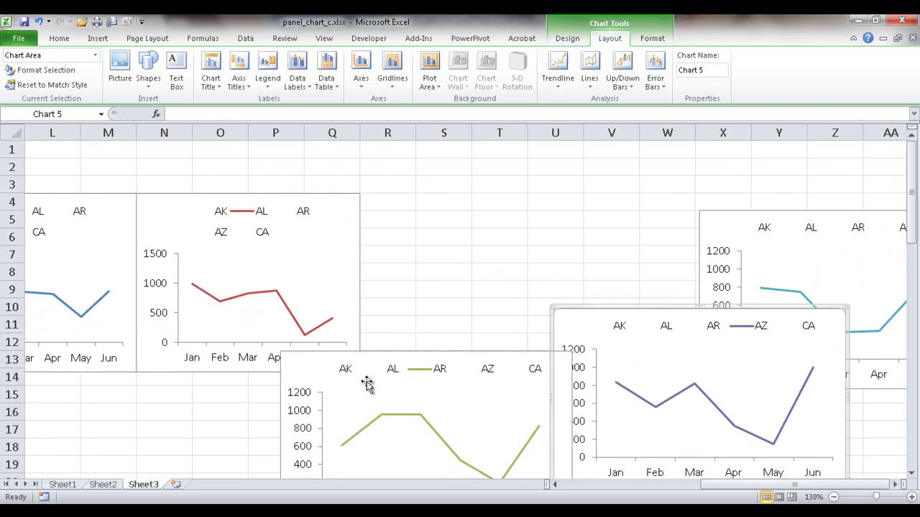
{"action": "left_click", "coordinate": [376, 362]}
{"action": "left_click_drag", "start_coordinate": [476, 232], "coordinate": [443, 320]}
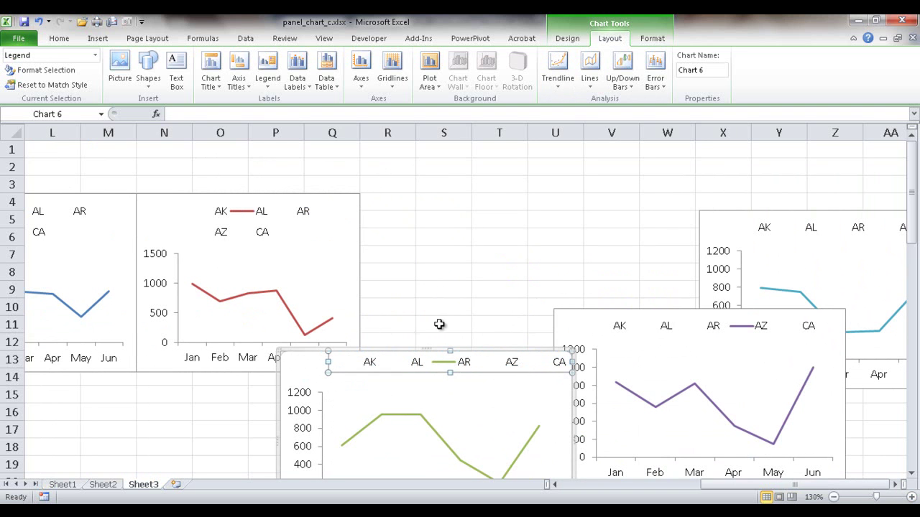
{"action": "left_click_drag", "start_coordinate": [403, 352], "coordinate": [493, 195]}
{"action": "key", "text": "alt"}
{"action": "left_click_drag", "start_coordinate": [650, 282], "coordinate": [597, 278]}
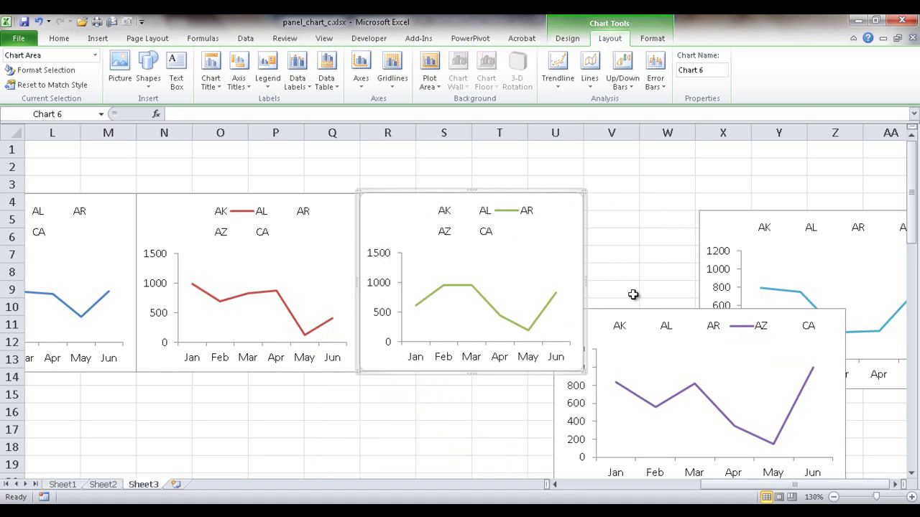
Place the AZ chart against the AR chart and narrow it to V4:Y13.
{"action": "left_click", "coordinate": [682, 314]}
{"action": "left_click_drag", "start_coordinate": [682, 310], "coordinate": [709, 191]}
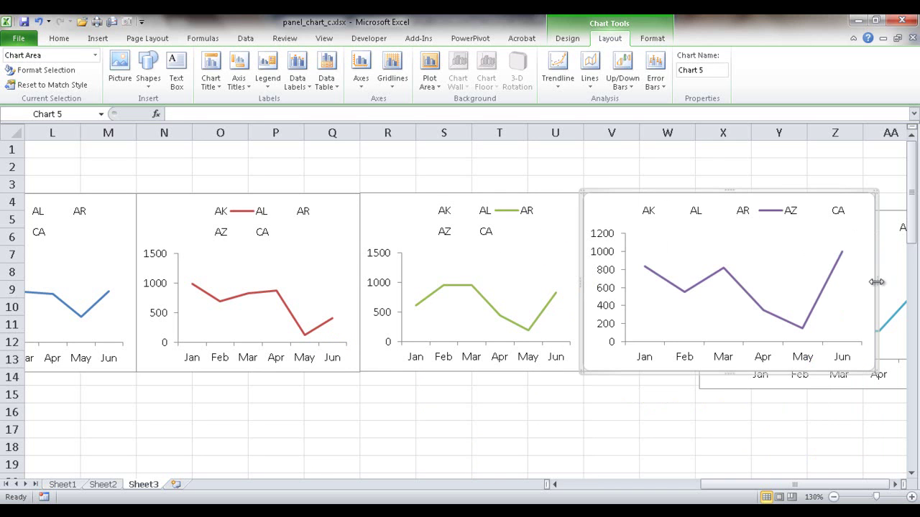
{"action": "left_click_drag", "start_coordinate": [874, 281], "coordinate": [813, 277]}
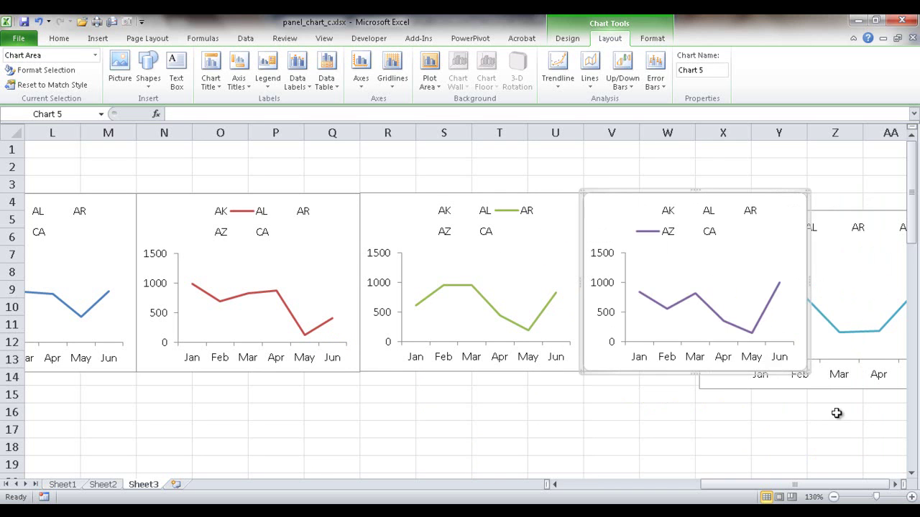
Place the CA chart against the AZ chart from column Z and narrow it to about four columns.
{"action": "scroll", "coordinate": [887, 476], "scroll_direction": "right", "scroll_amount": 4}
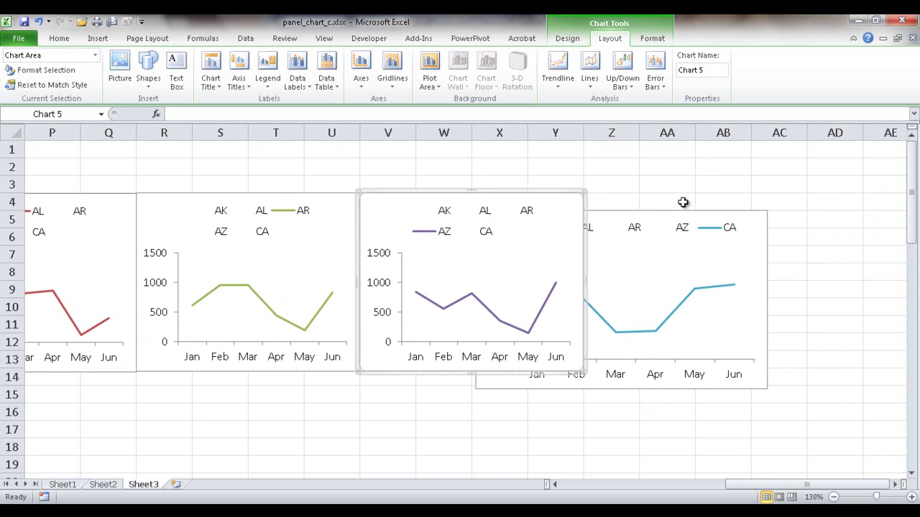
{"action": "left_click", "coordinate": [684, 211]}
{"action": "left_click_drag", "start_coordinate": [682, 212], "coordinate": [786, 194]}
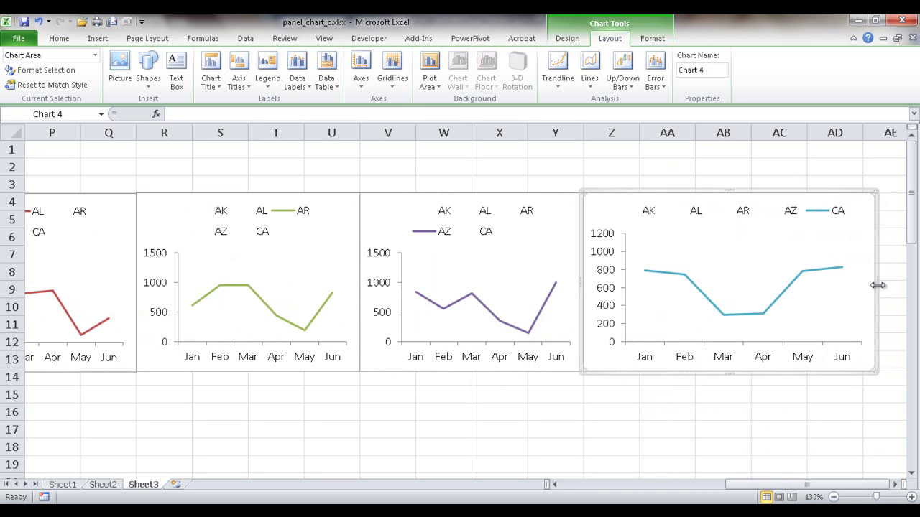
{"action": "left_click_drag", "start_coordinate": [878, 287], "coordinate": [804, 278]}
{"action": "left_click", "coordinate": [777, 449]}
Delete the legend from the AK chart.
{"action": "left_click_drag", "start_coordinate": [824, 486], "coordinate": [688, 472]}
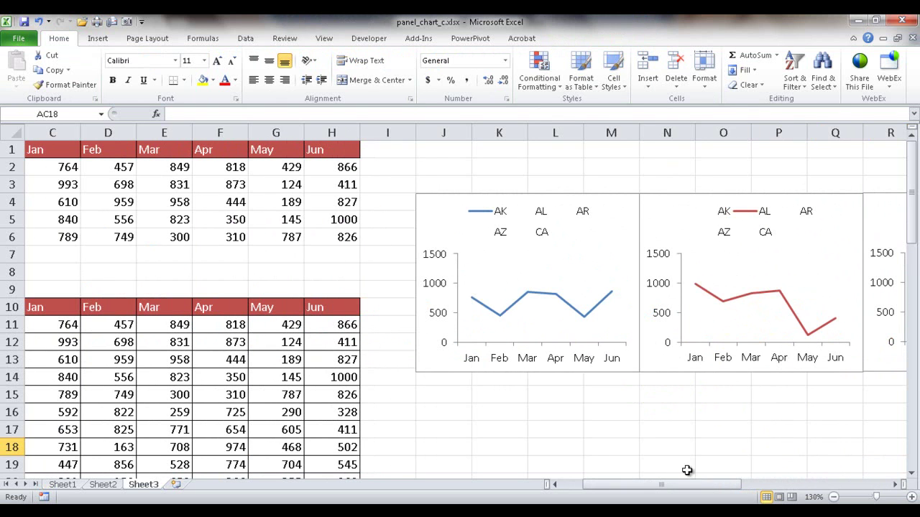
{"action": "left_click", "coordinate": [555, 412]}
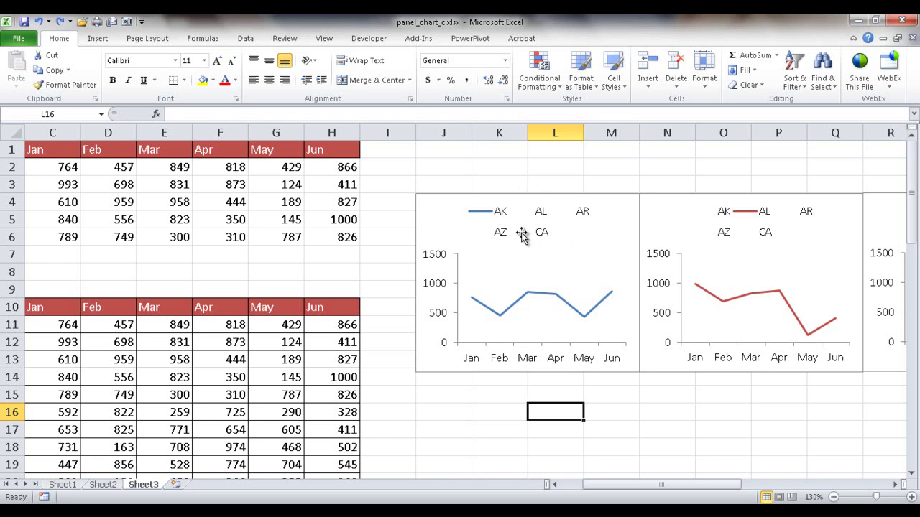
{"action": "left_click", "coordinate": [542, 234]}
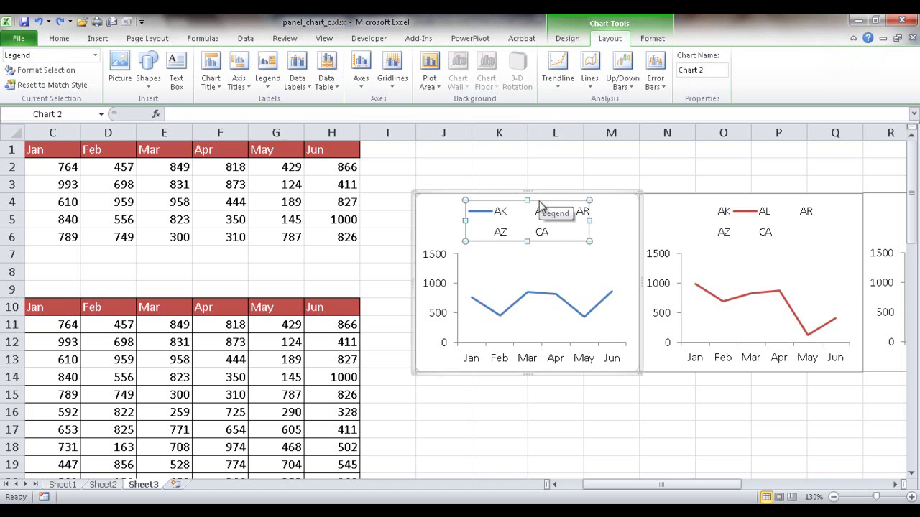
{"action": "key", "text": "Delete"}
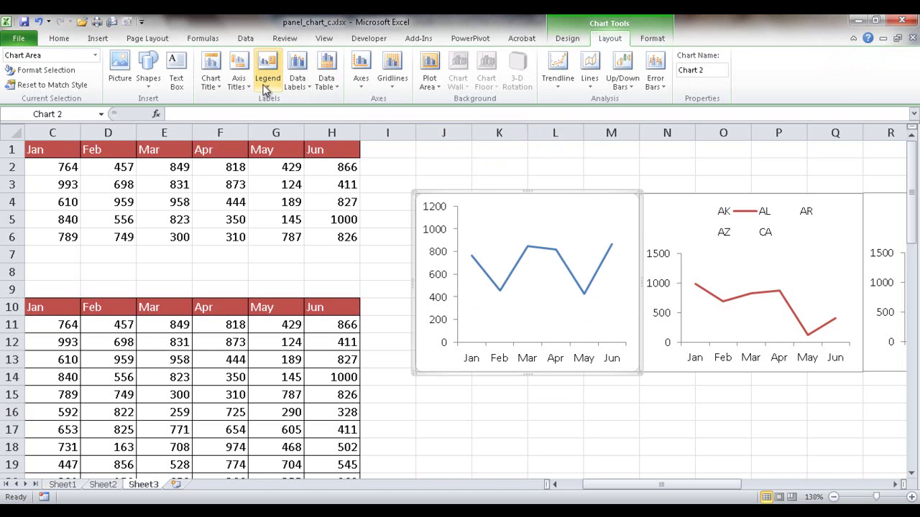
Add a title above the AK chart and link it to state cell B2 on Sheet3.
{"action": "left_click", "coordinate": [210, 82]}
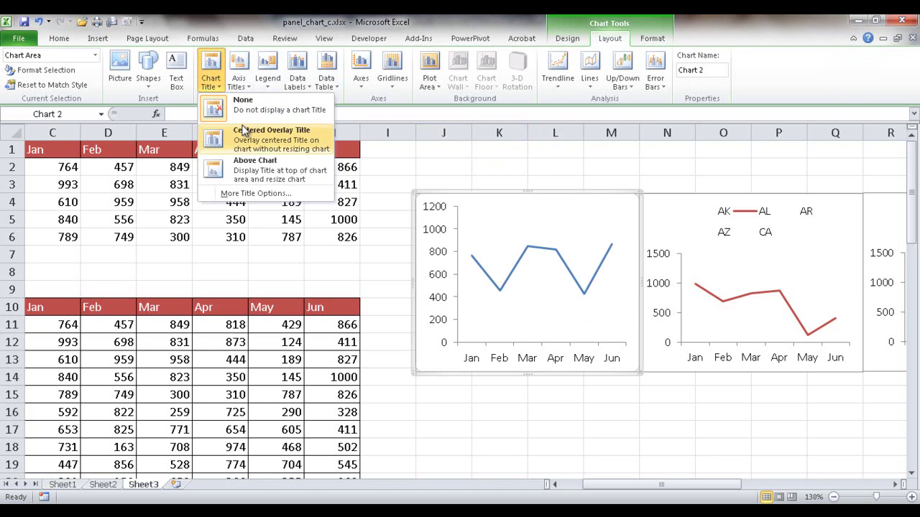
{"action": "left_click", "coordinate": [251, 166]}
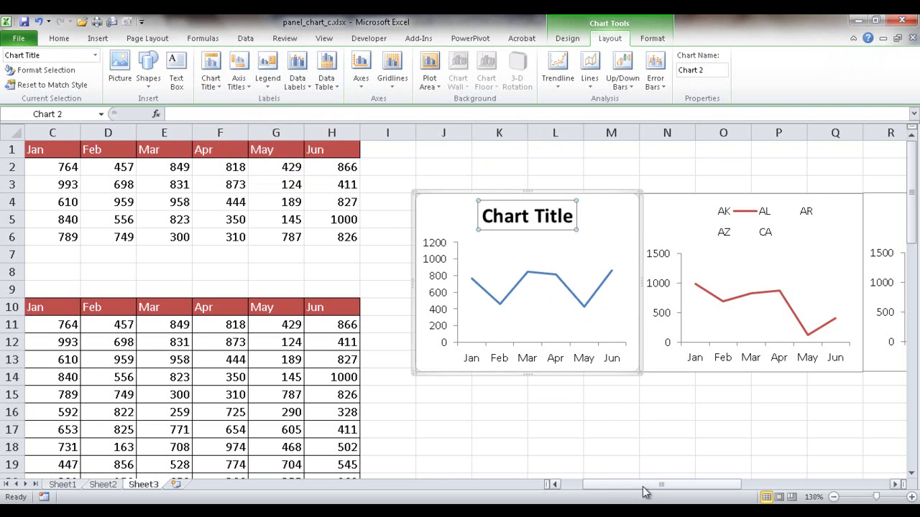
{"action": "left_click_drag", "start_coordinate": [641, 486], "coordinate": [606, 490]}
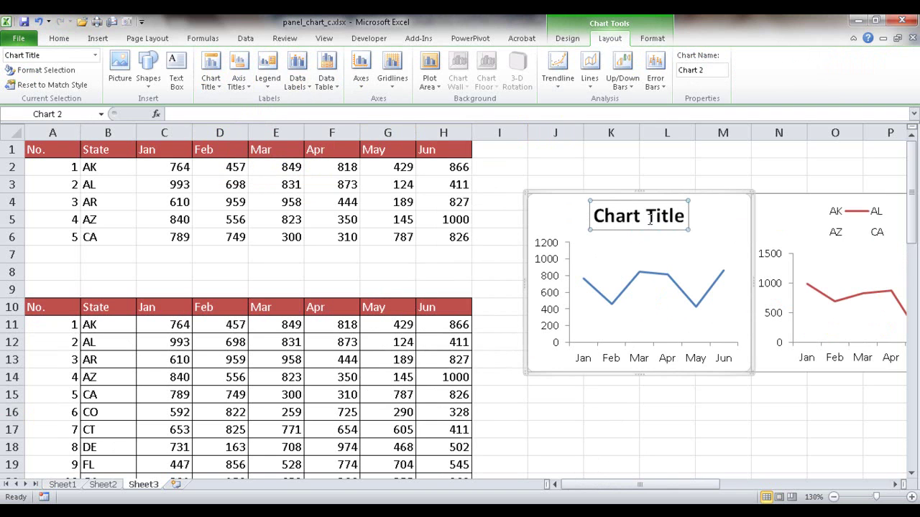
{"action": "left_click", "coordinate": [225, 114]}
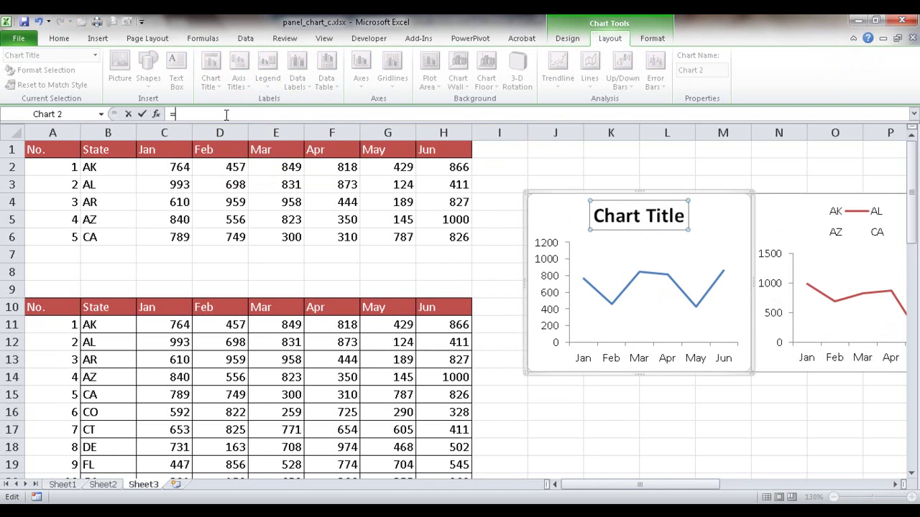
{"action": "left_click", "coordinate": [103, 169]}
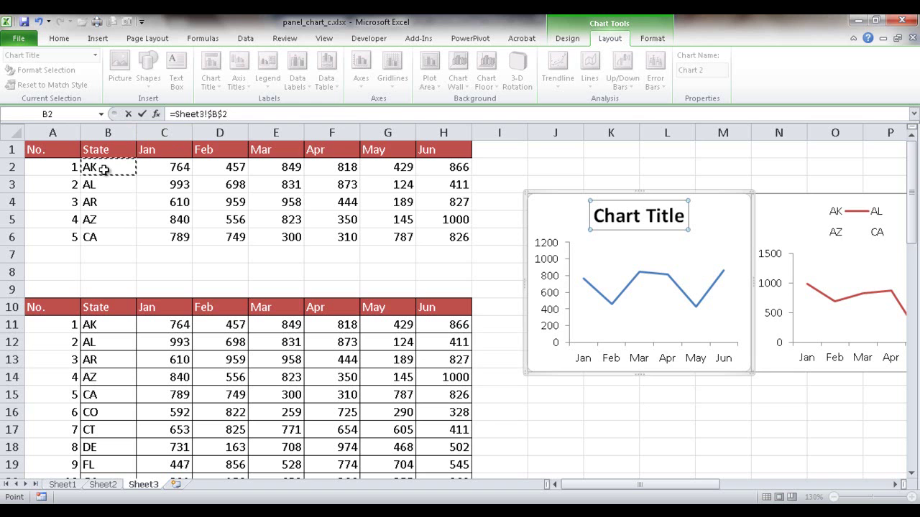
{"action": "key", "text": "Return"}
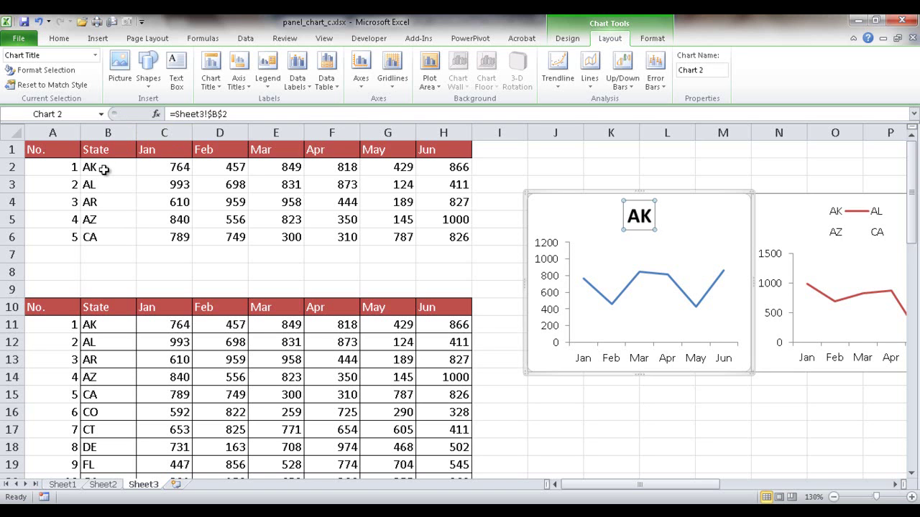
Delete the legend from the AL chart.
{"action": "left_click", "coordinate": [896, 487]}
{"action": "left_click", "coordinate": [896, 487]}
{"action": "left_click", "coordinate": [896, 487]}
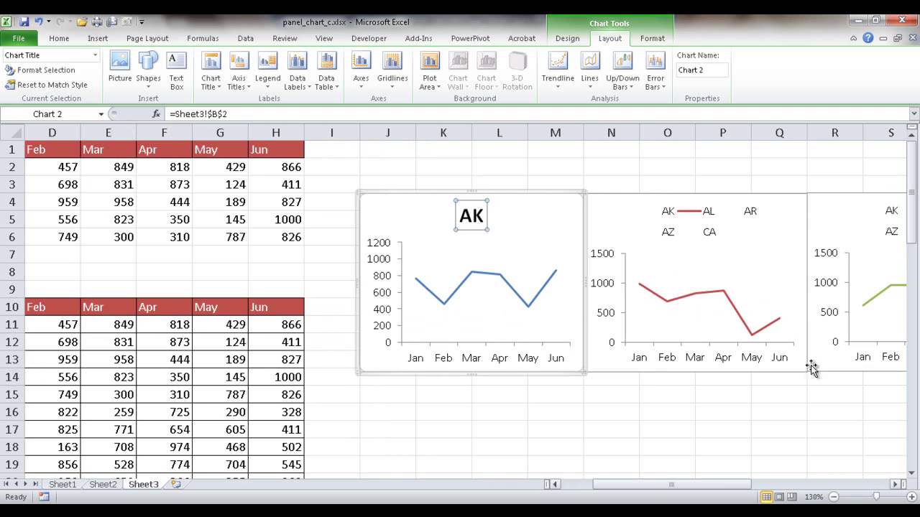
{"action": "left_click", "coordinate": [711, 240]}
{"action": "key", "text": "Delete"}
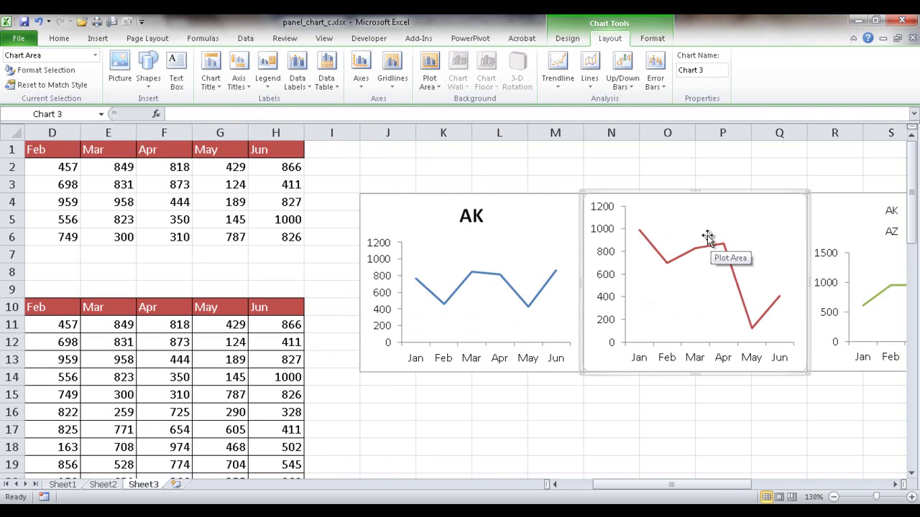
Add a title above the AL chart and link it to state cell B3 on Sheet3.
{"action": "left_click", "coordinate": [211, 76]}
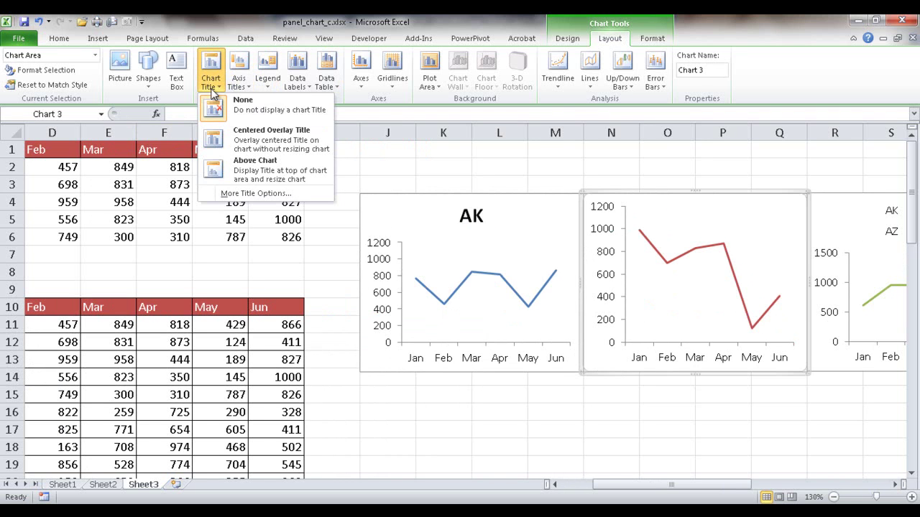
{"action": "left_click", "coordinate": [243, 164]}
{"action": "left_click", "coordinate": [240, 114]}
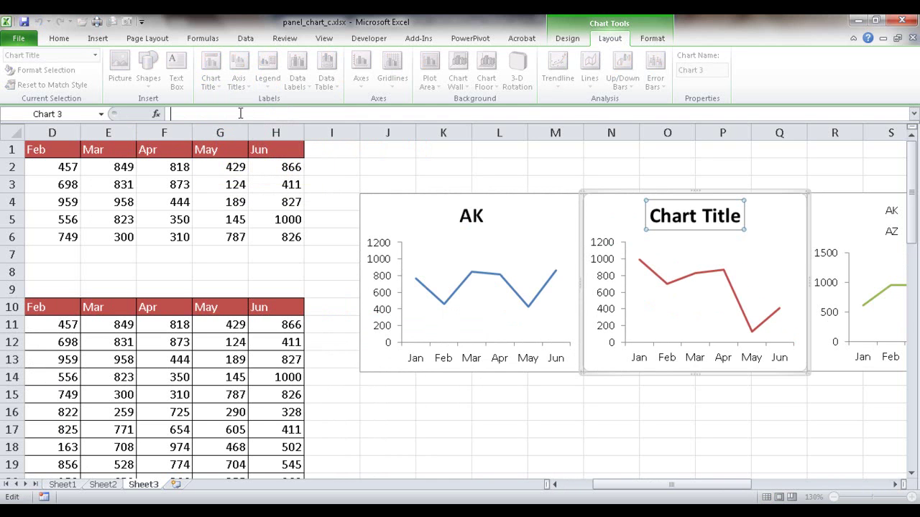
{"action": "left_click_drag", "start_coordinate": [668, 486], "coordinate": [579, 490]}
{"action": "type", "text": "="}
{"action": "left_click", "coordinate": [104, 187]}
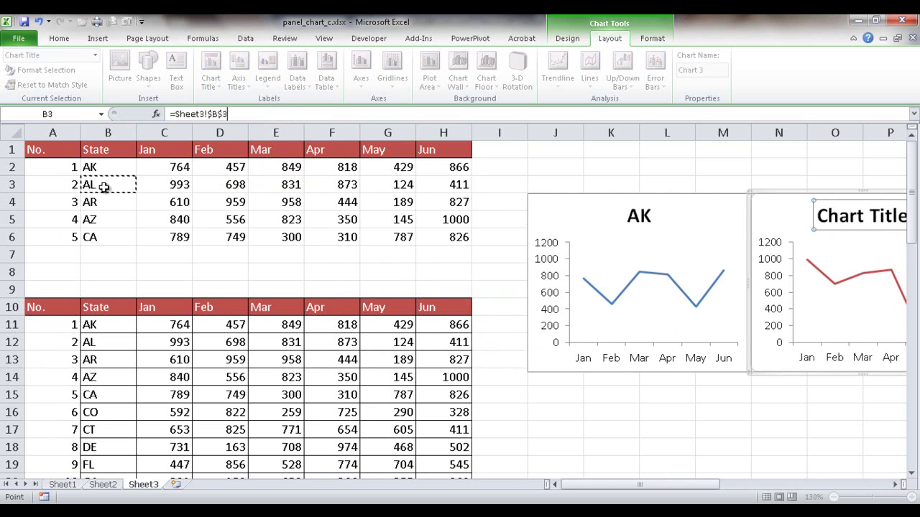
{"action": "key", "text": "Return"}
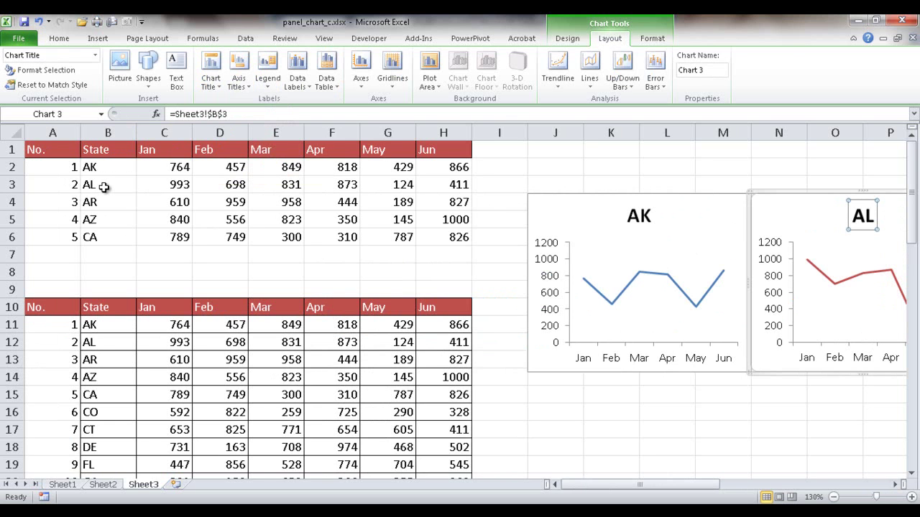
Replace the legends of the AR, AZ and CA charts with titles linked to their State cells in the five-state table.
{"action": "left_click", "coordinate": [894, 485]}
{"action": "left_click", "coordinate": [894, 486]}
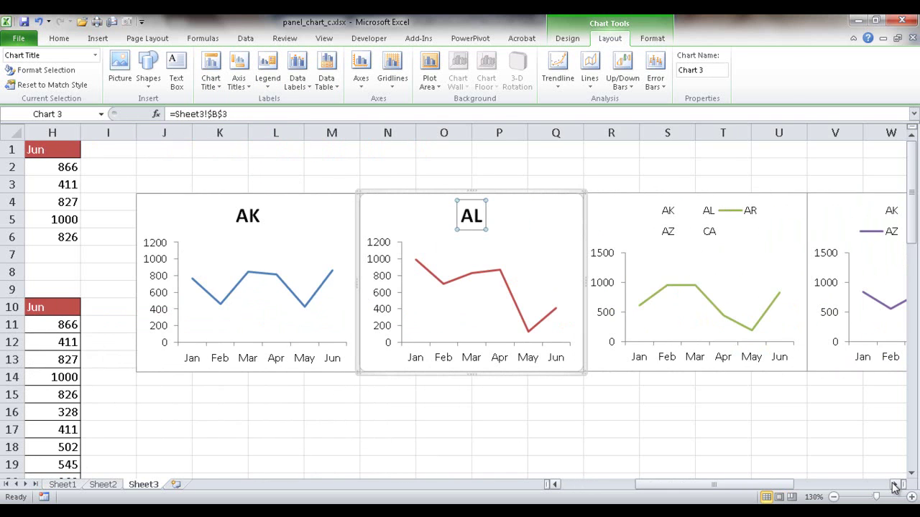
{"action": "left_click", "coordinate": [710, 233]}
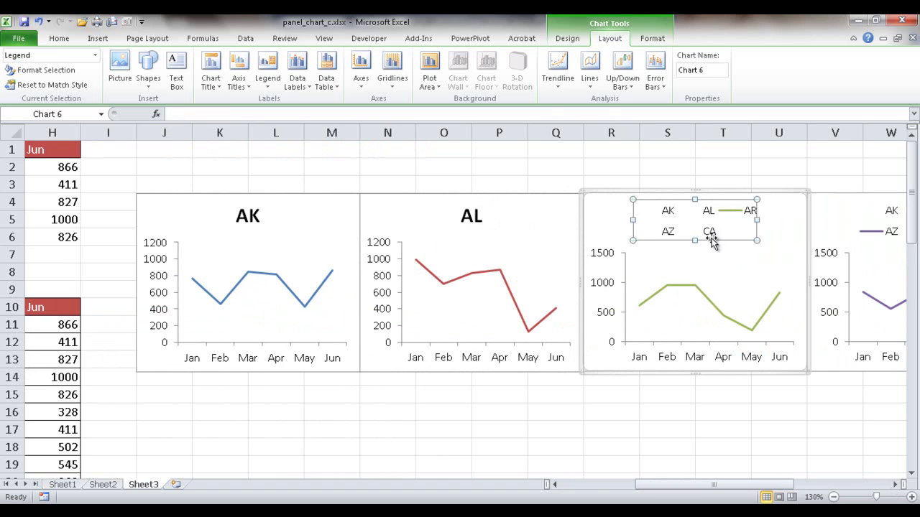
{"action": "left_click", "coordinate": [710, 243]}
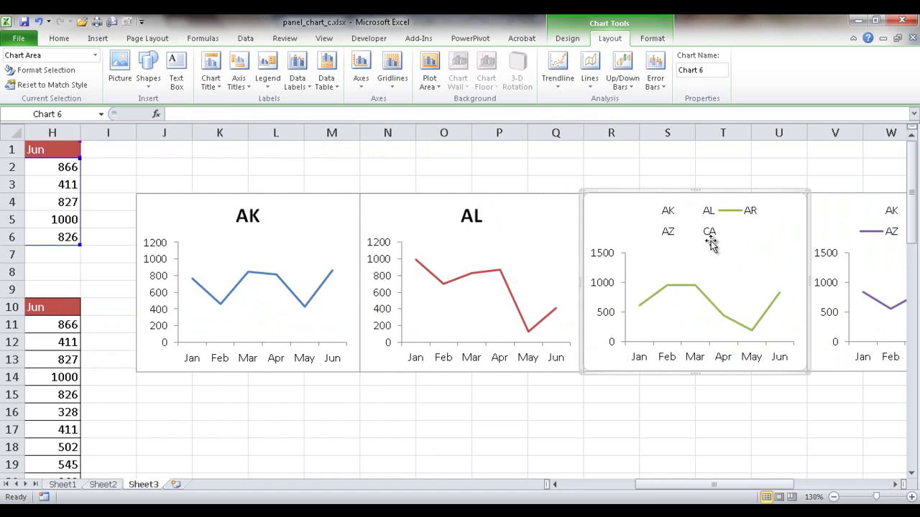
{"action": "left_click", "coordinate": [709, 237]}
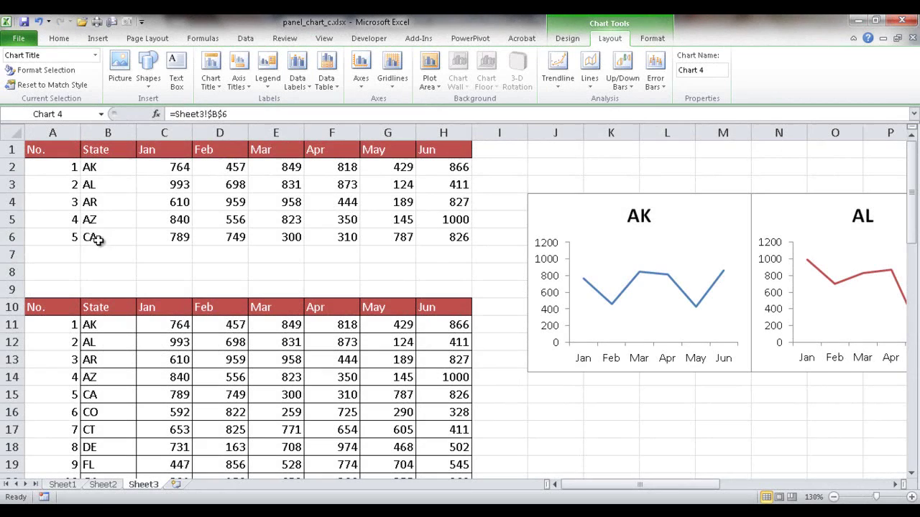
{"action": "left_click_drag", "start_coordinate": [579, 484], "coordinate": [436, 475]}
Draw a vertical form-control scroll bar in column I beside the AK chart, spanning the chart's height from row 4 to 13.
{"action": "left_click", "coordinate": [369, 39]}
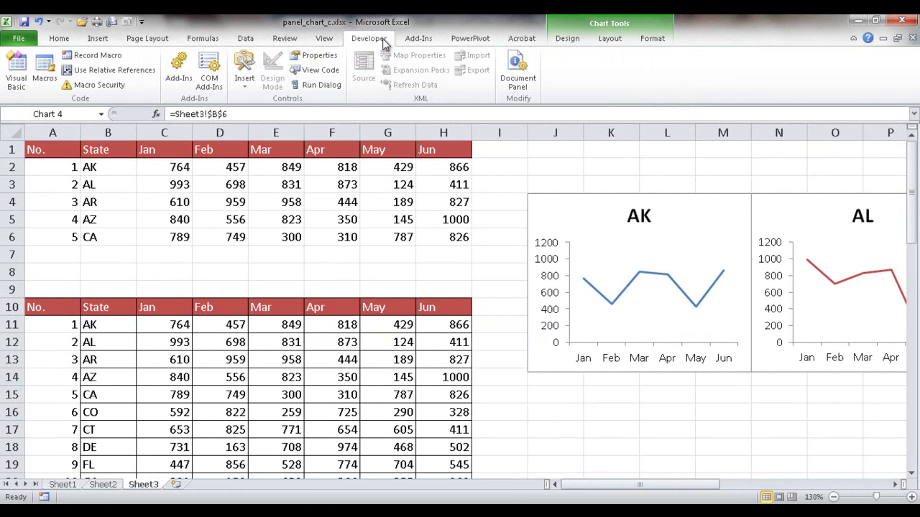
{"action": "left_click", "coordinate": [244, 79]}
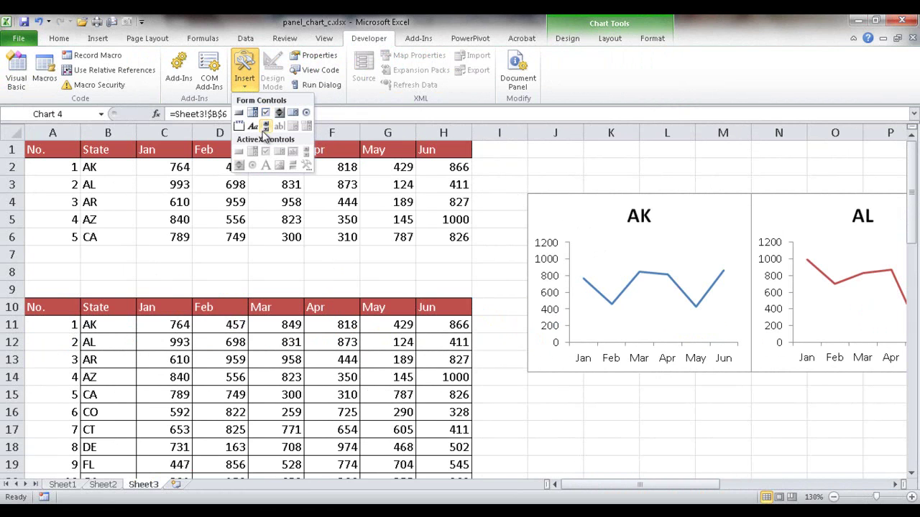
{"action": "left_click", "coordinate": [266, 127]}
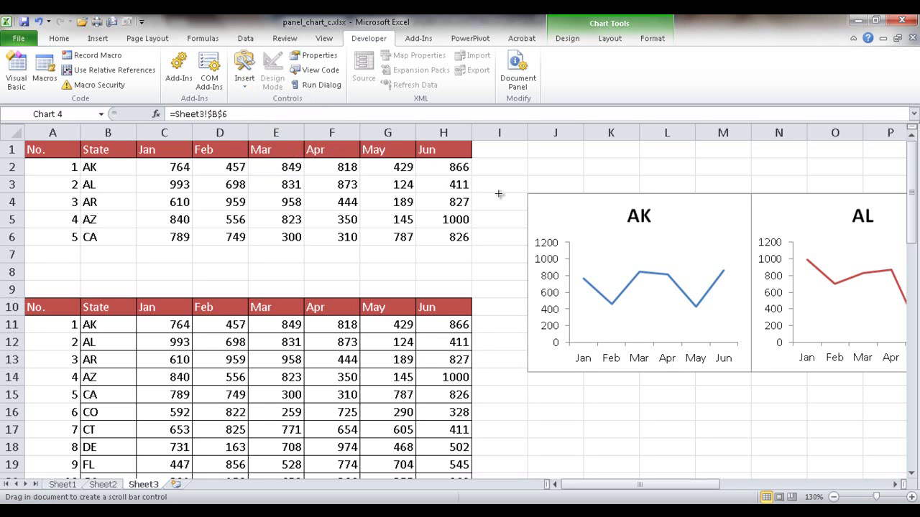
{"action": "left_click_drag", "start_coordinate": [522, 357], "coordinate": [517, 372]}
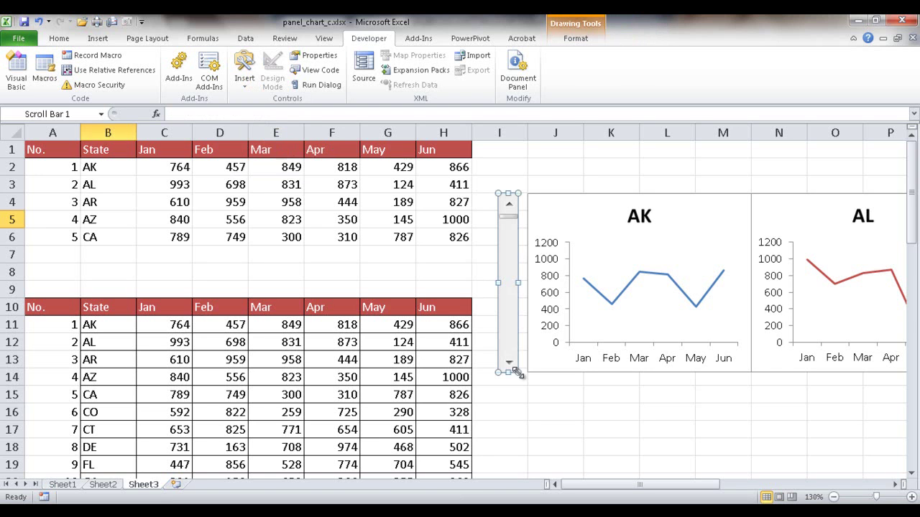
Set the scroll bar's current value to 1, minimum 1, maximum 46, incremental change 5 and page change 5.
{"action": "right_click", "coordinate": [509, 242]}
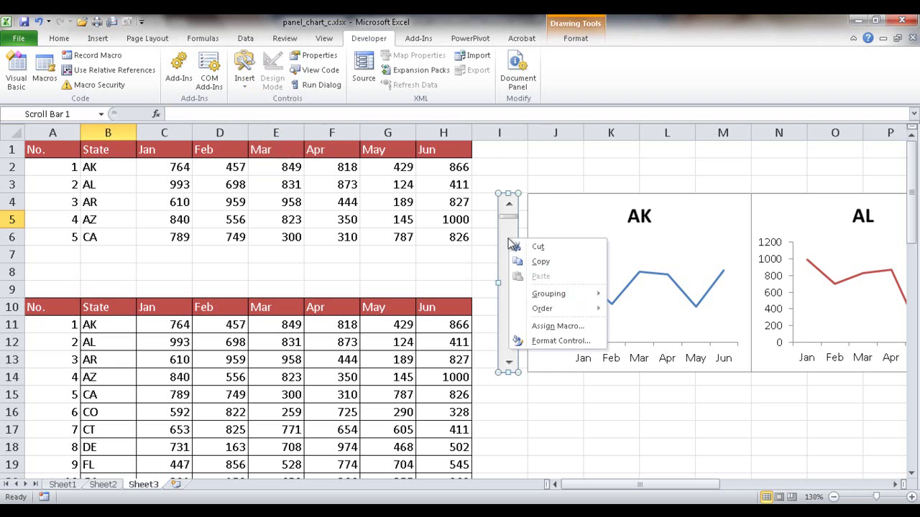
{"action": "left_click", "coordinate": [552, 342]}
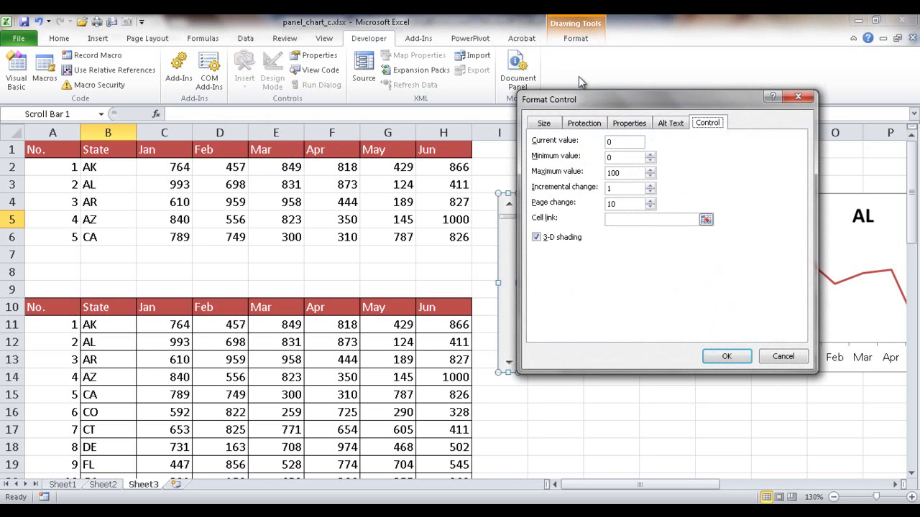
{"action": "left_click_drag", "start_coordinate": [599, 92], "coordinate": [607, 181]}
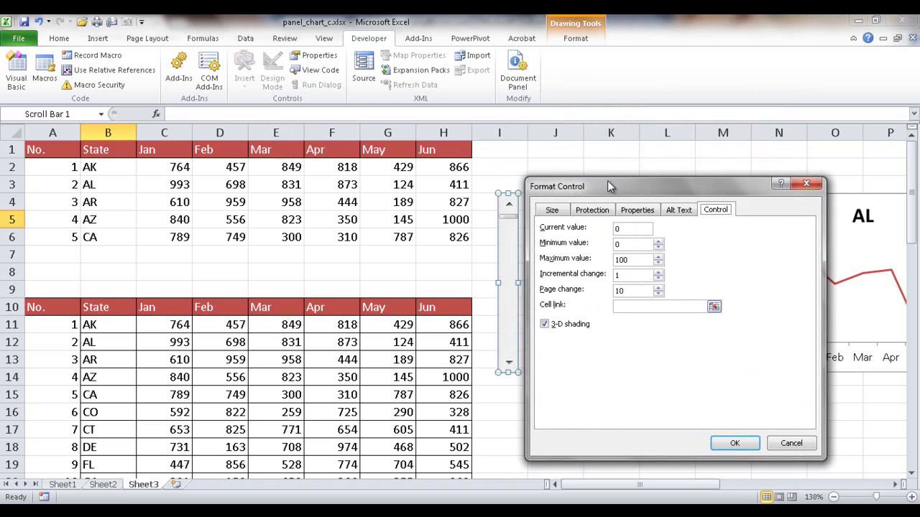
{"action": "double_click", "coordinate": [628, 232]}
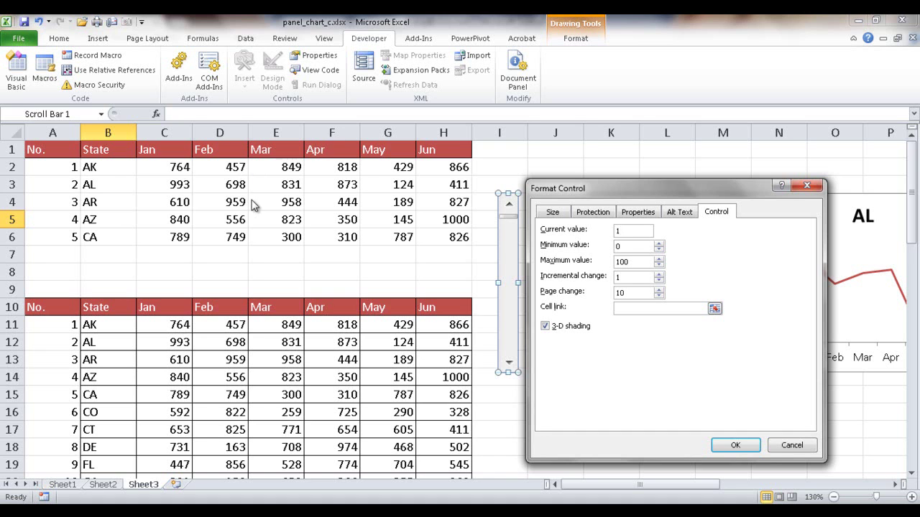
{"action": "double_click", "coordinate": [634, 248]}
{"action": "double_click", "coordinate": [640, 262]}
{"action": "type", "text": "46"}
{"action": "left_click_drag", "start_coordinate": [622, 278], "coordinate": [592, 278]}
{"action": "key", "text": "Tab"}
Link the scroll bar to cell A2, apply the control settings and deselect it.
{"action": "left_click", "coordinate": [622, 309]}
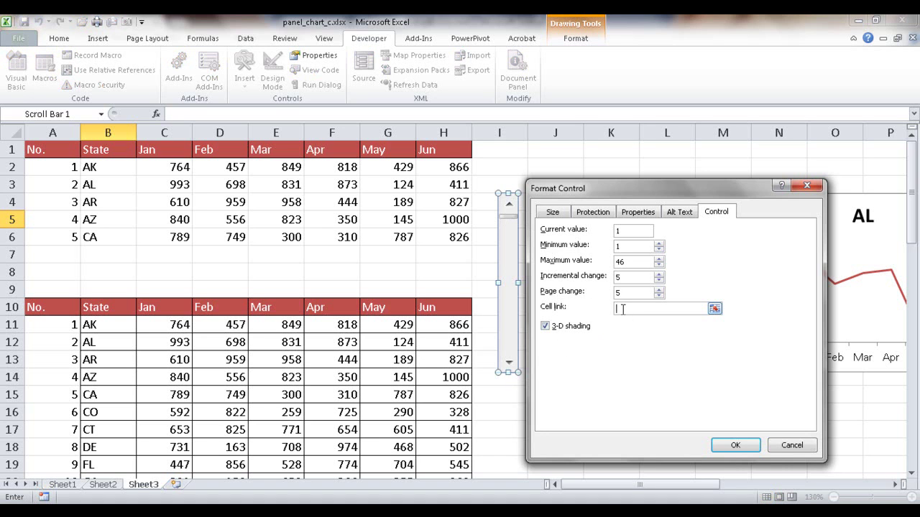
{"action": "left_click", "coordinate": [68, 167]}
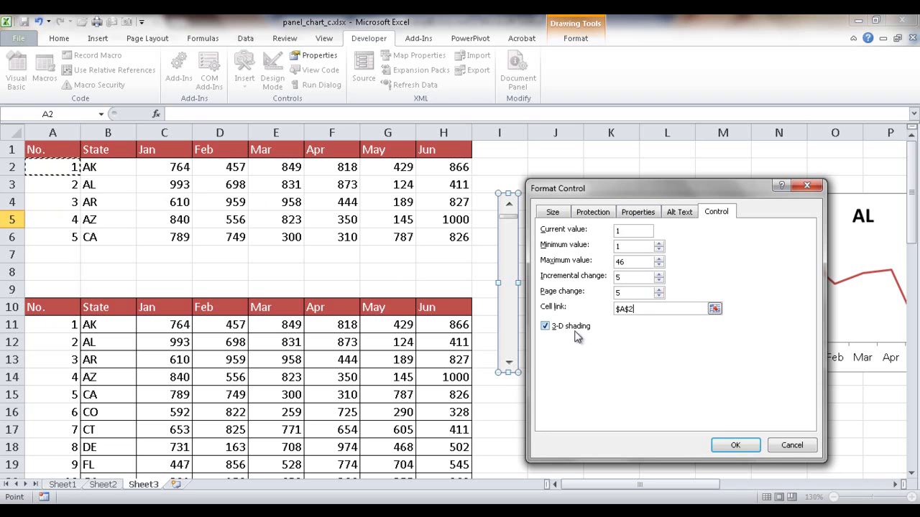
{"action": "left_click", "coordinate": [734, 444]}
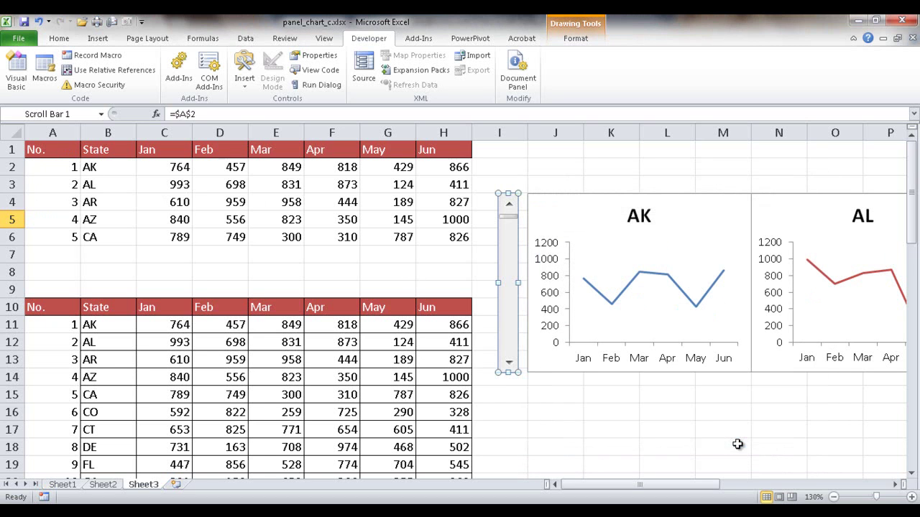
{"action": "left_click", "coordinate": [667, 435]}
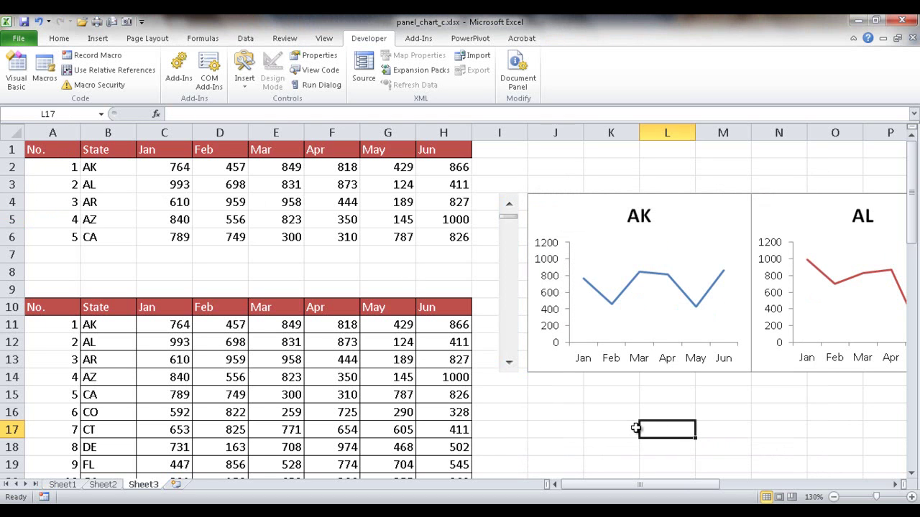
Test the scroll bar by advancing two increments, and zoom the sheet out to 100% to view all five state charts.
{"action": "left_click", "coordinate": [509, 366]}
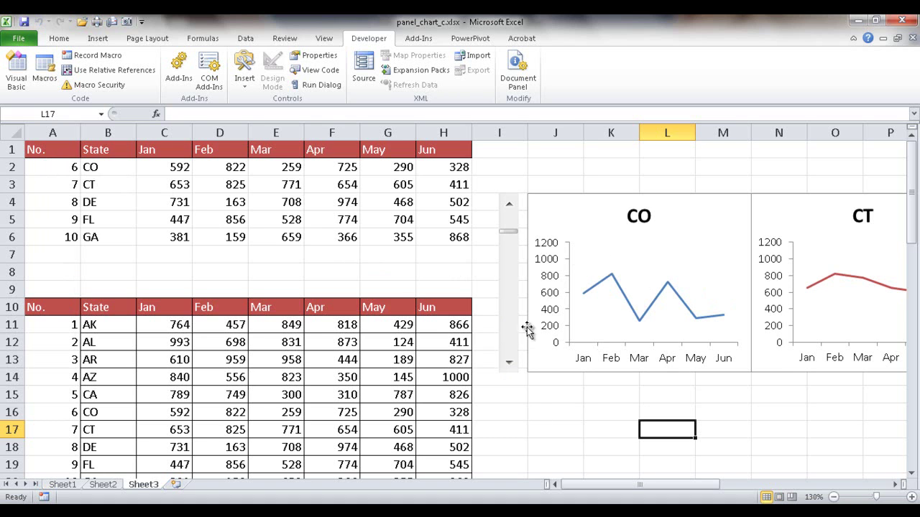
{"action": "left_click", "coordinate": [510, 367]}
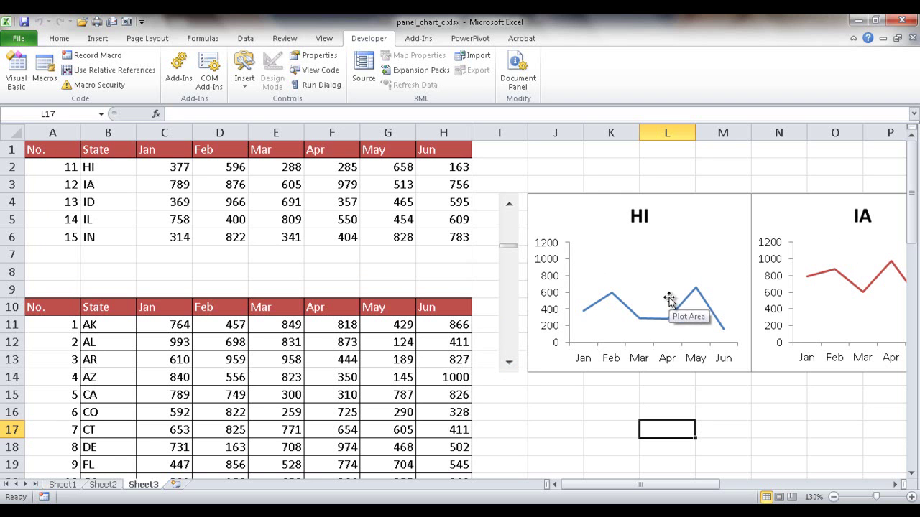
{"action": "left_click_drag", "start_coordinate": [715, 485], "coordinate": [807, 493]}
{"action": "left_click", "coordinate": [834, 498]}
{"action": "left_click", "coordinate": [833, 498]}
{"action": "left_click", "coordinate": [837, 498]}
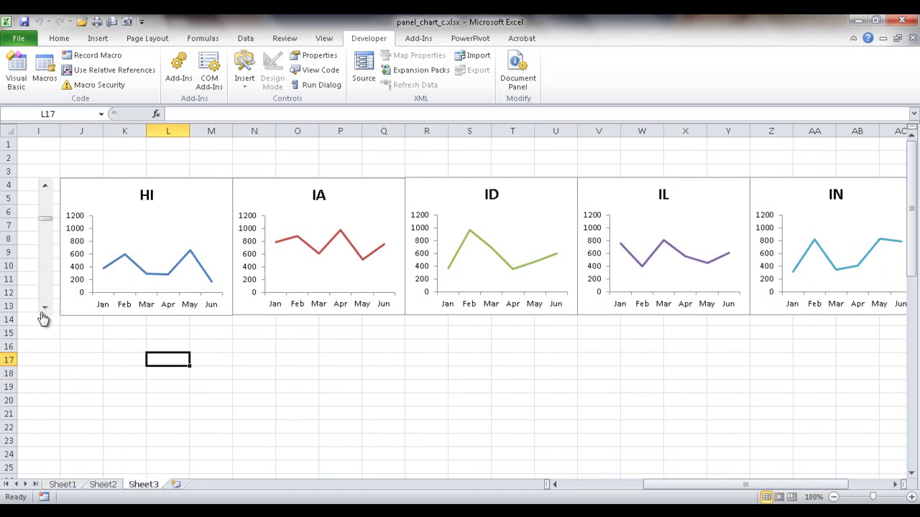
Test the scroll bar by stepping the state charts forward and back, and move it to its maximum to show VT through WY.
{"action": "left_click", "coordinate": [44, 314]}
{"action": "left_click", "coordinate": [44, 314]}
{"action": "left_click", "coordinate": [45, 186]}
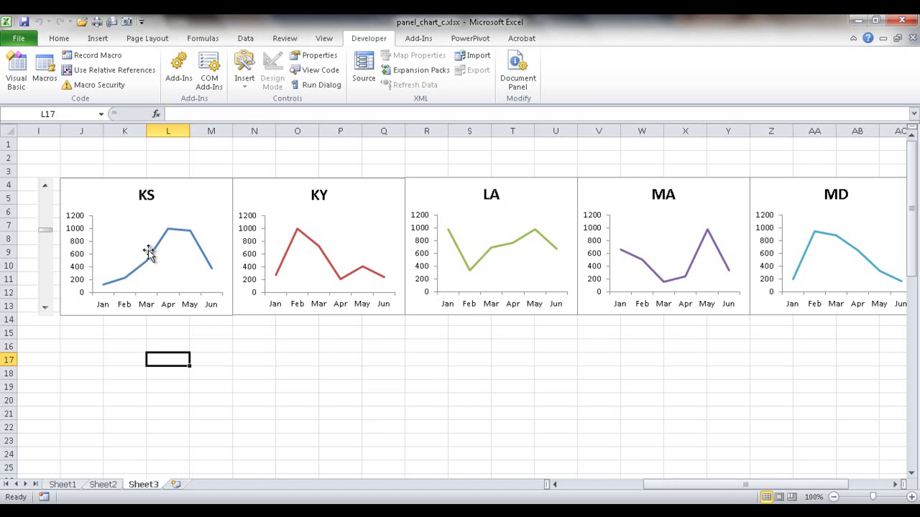
{"action": "left_click_drag", "start_coordinate": [45, 233], "coordinate": [45, 324]}
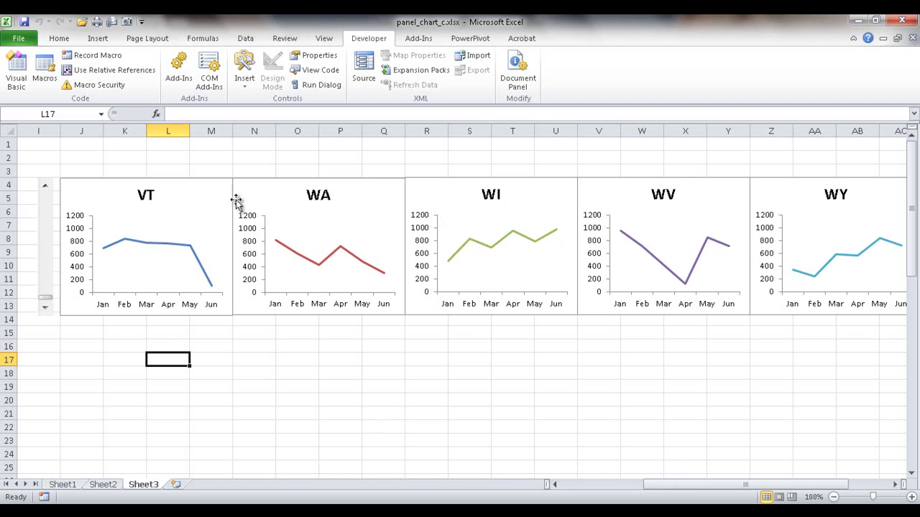
Compare the five states in the lookup table, rows 2 to 6, with the last rows of the full state data table.
{"action": "left_click_drag", "start_coordinate": [794, 485], "coordinate": [712, 485]}
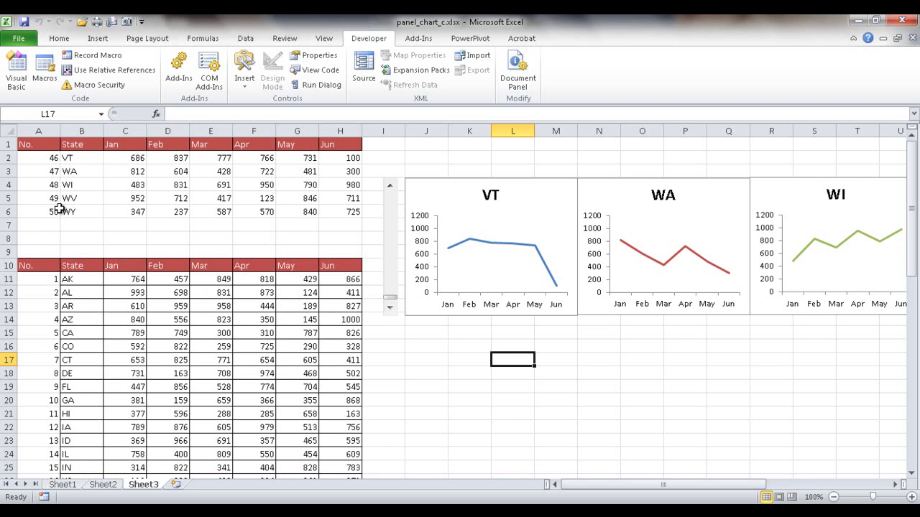
{"action": "left_click_drag", "start_coordinate": [916, 208], "coordinate": [911, 399]}
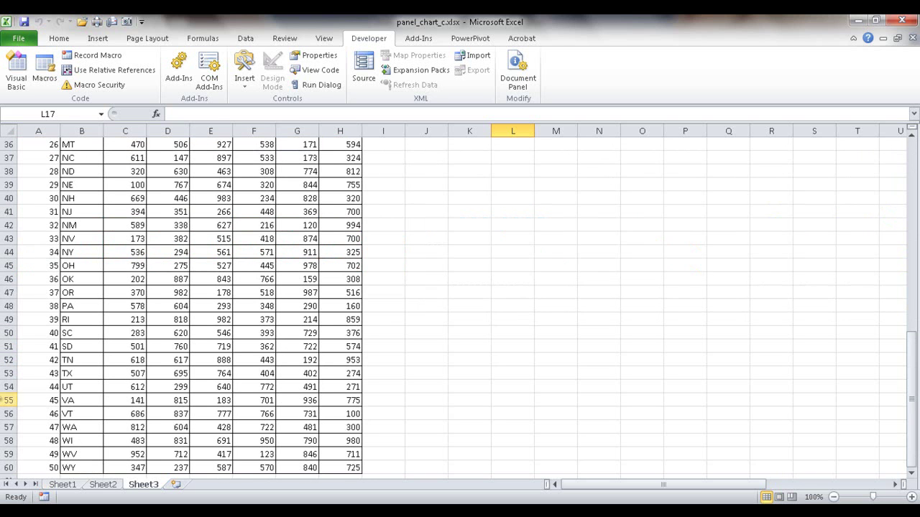
{"action": "left_click_drag", "start_coordinate": [908, 402], "coordinate": [914, 147]}
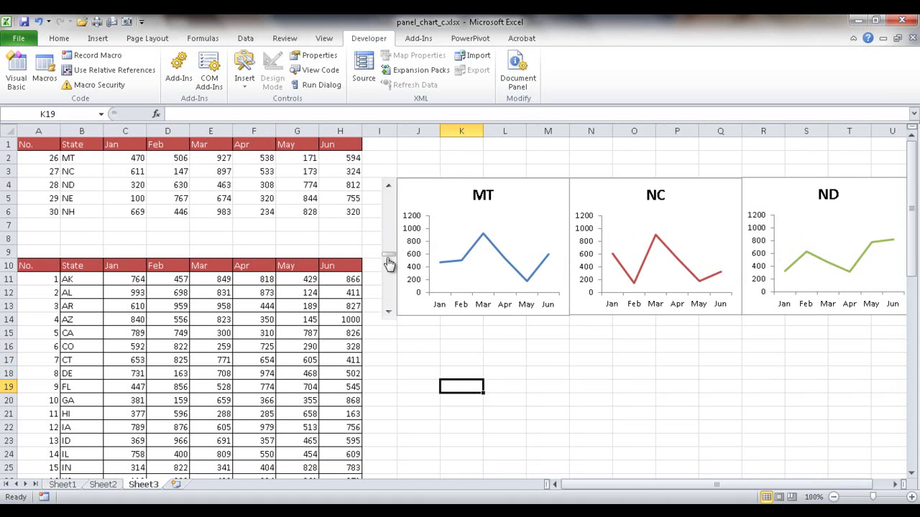
Resize the scroll bar so its top and bottom edges align with the adjacent state chart, and deselect it.
{"action": "right_click", "coordinate": [394, 309]}
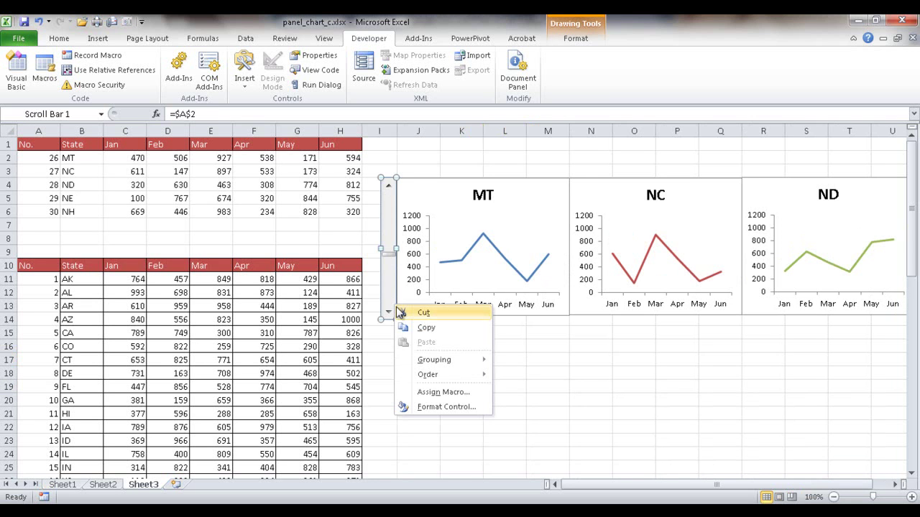
{"action": "key", "text": "Escape"}
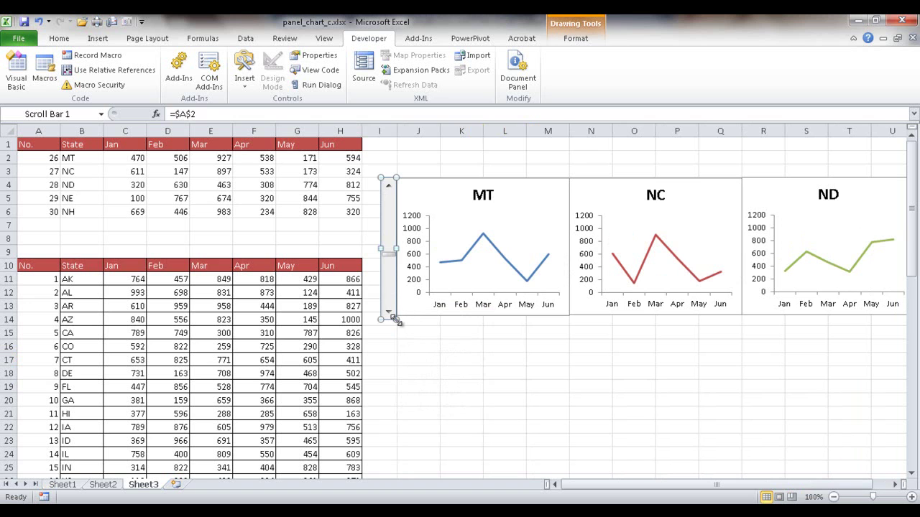
{"action": "left_click_drag", "start_coordinate": [395, 321], "coordinate": [395, 314]}
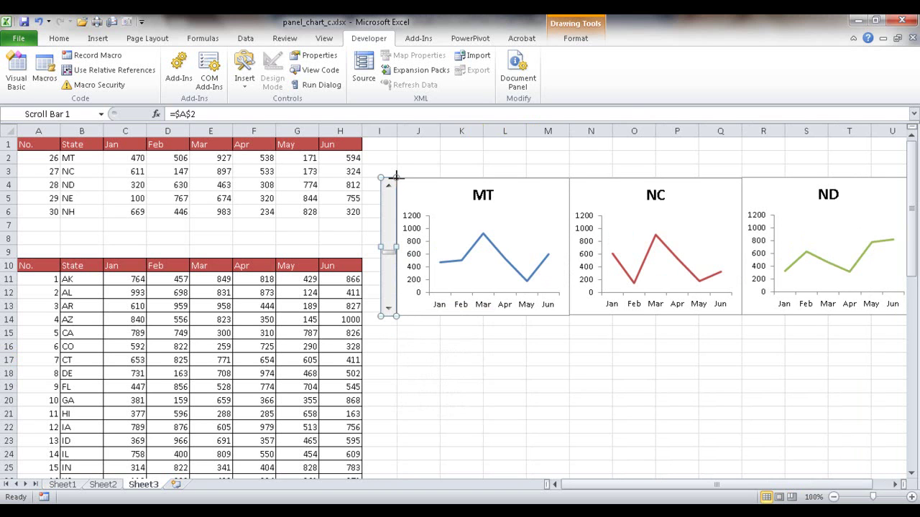
{"action": "left_click_drag", "start_coordinate": [396, 178], "coordinate": [396, 176]}
{"action": "left_click", "coordinate": [444, 385]}
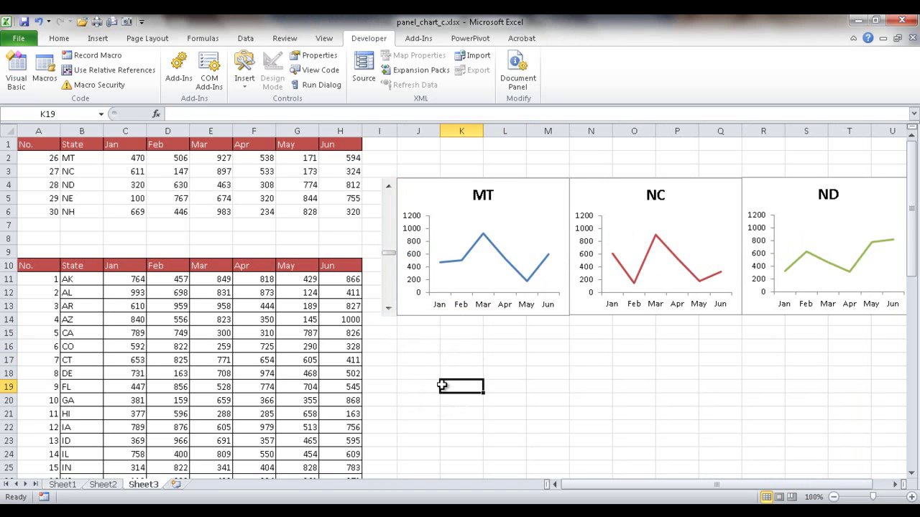
Test the resized scroll bar against the lookup table by advancing two increments and stepping back three.
{"action": "left_click", "coordinate": [387, 309]}
{"action": "left_click", "coordinate": [387, 309]}
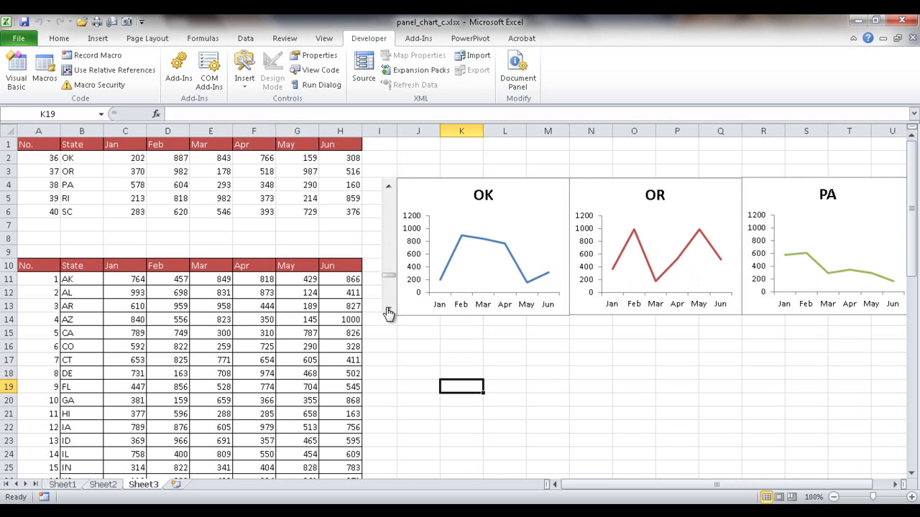
{"action": "left_click", "coordinate": [388, 189]}
{"action": "left_click", "coordinate": [388, 189]}
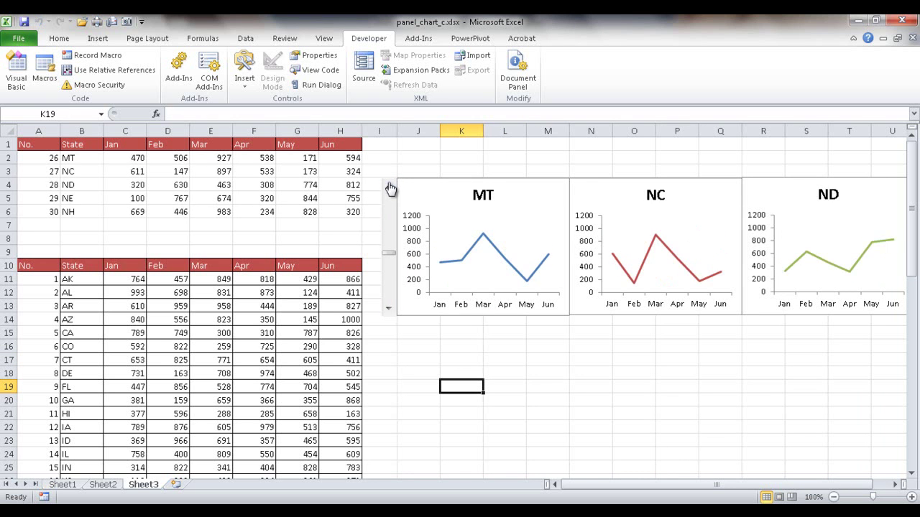
{"action": "left_click", "coordinate": [388, 189]}
Advance the scroll bar two increments with all five state charts in view to check that they update together.
{"action": "left_click_drag", "start_coordinate": [784, 494], "coordinate": [896, 485]}
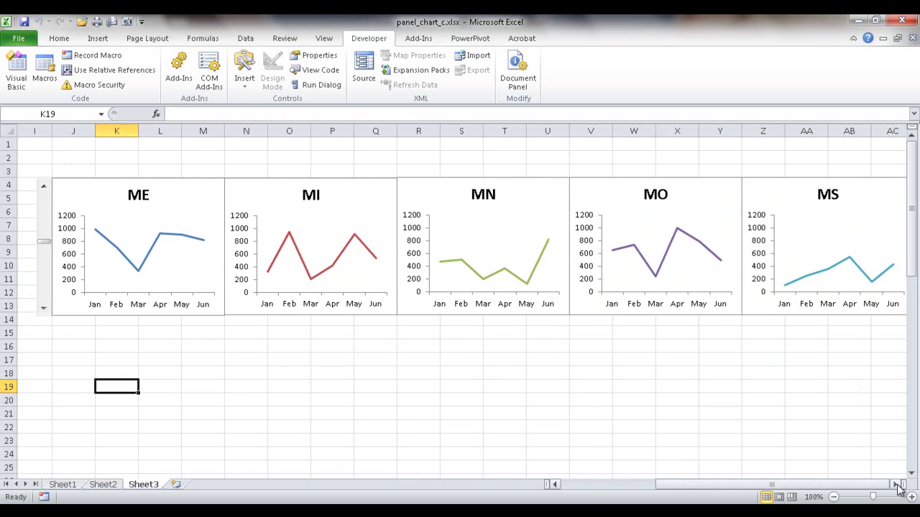
{"action": "left_click", "coordinate": [43, 309]}
{"action": "left_click", "coordinate": [44, 310]}
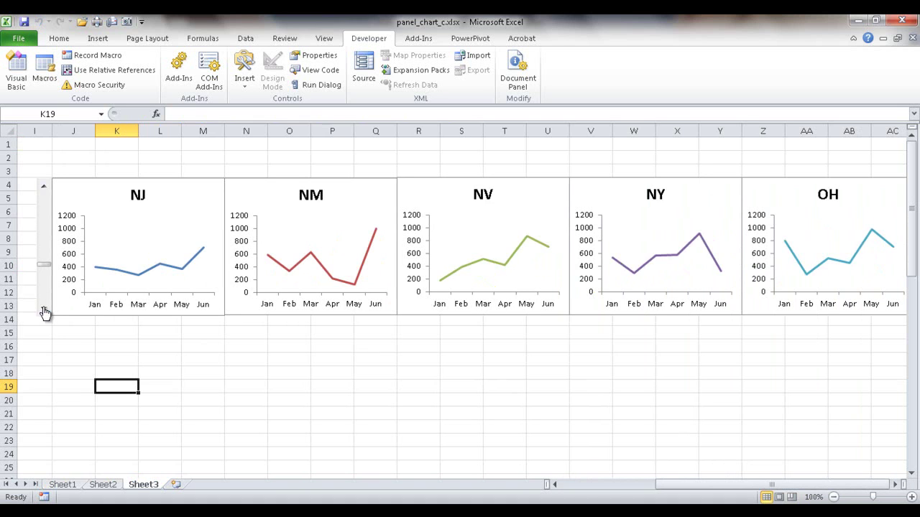